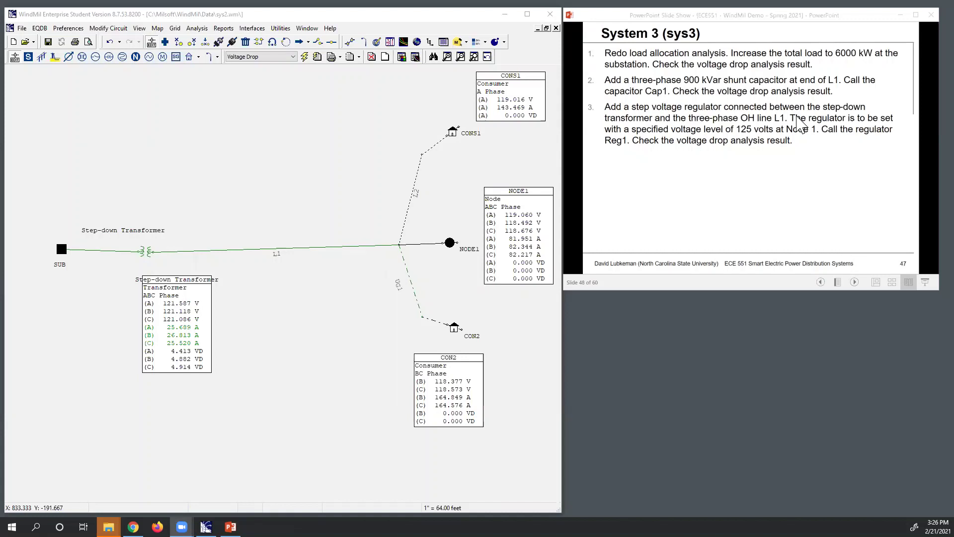
Step: Advance the lecture to the 'Adjusting Top of Feeder Measurement' slide and open WindMil's File menu
left_click(815, 197)
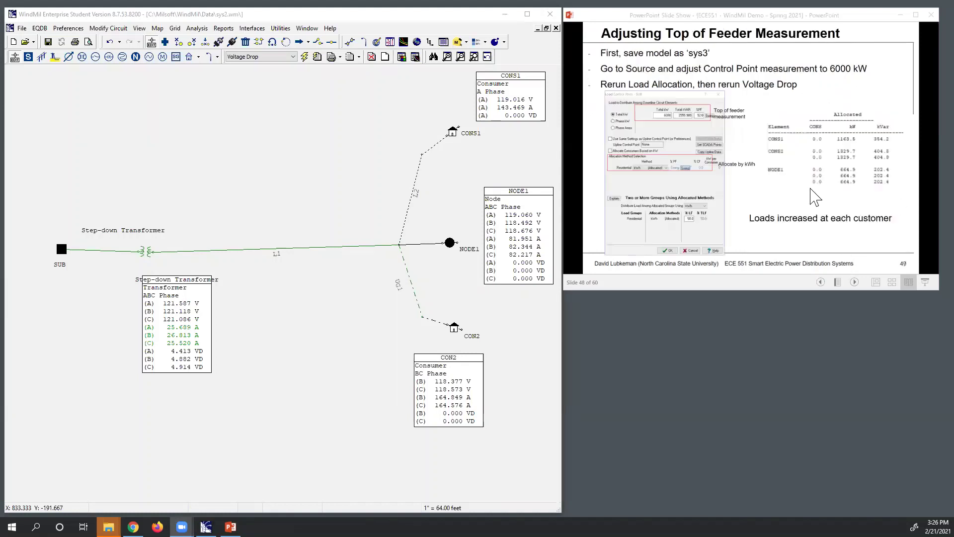
left_click(21, 28)
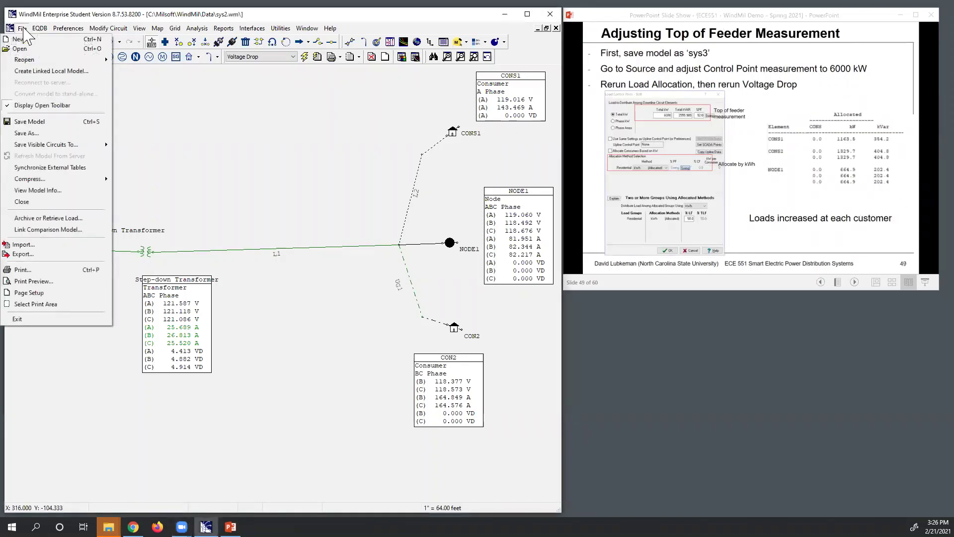
Step: Save the current circuit model, then save a copy named sys3
left_click(37, 121)
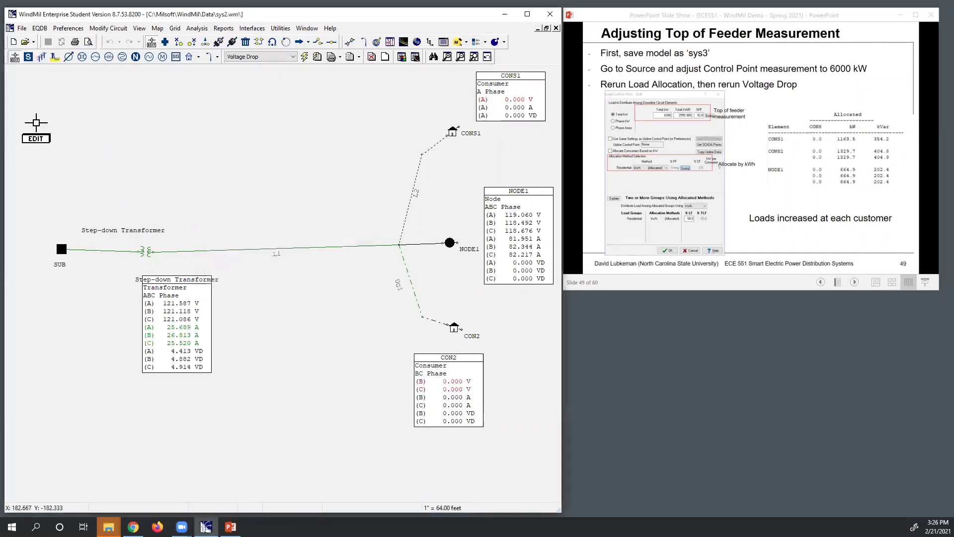
left_click(22, 29)
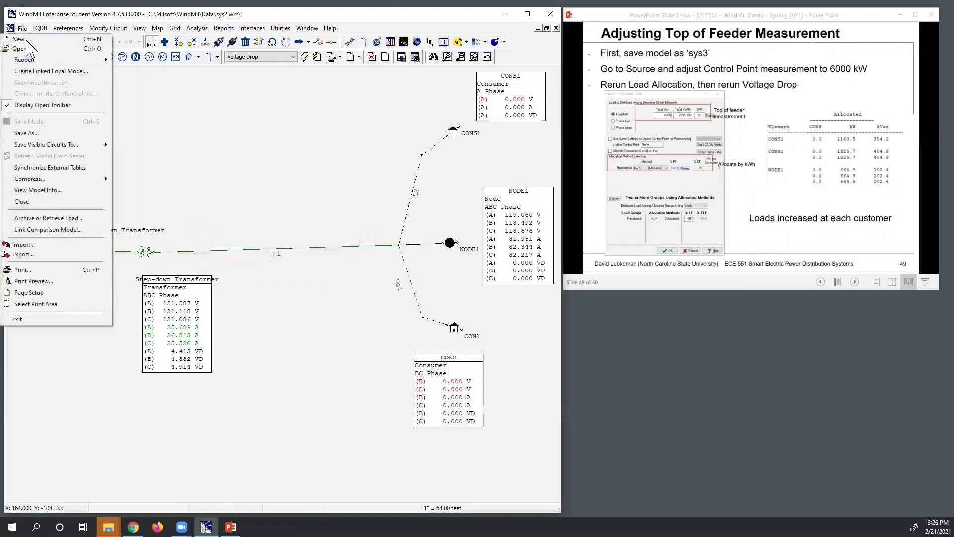
left_click(43, 133)
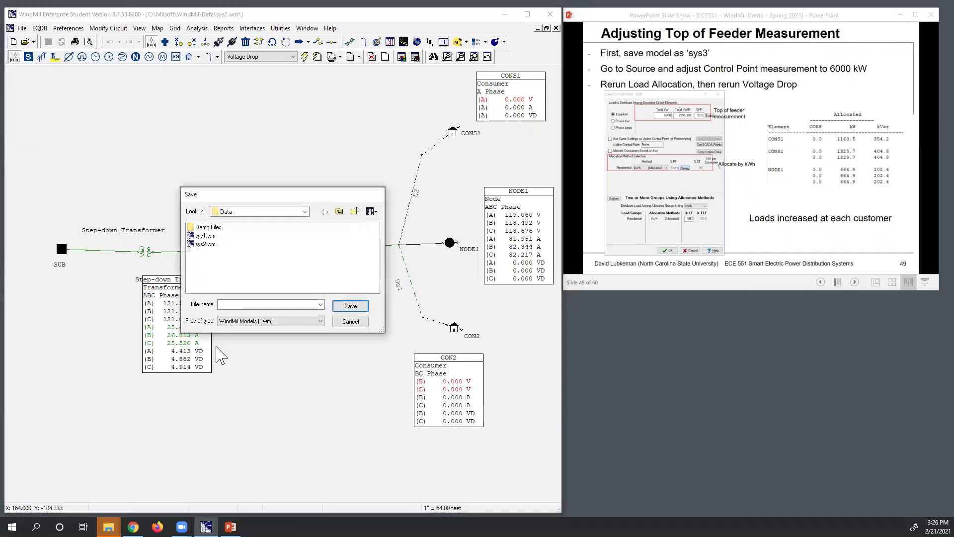
left_click(238, 304)
type("sys3")
left_click(352, 306)
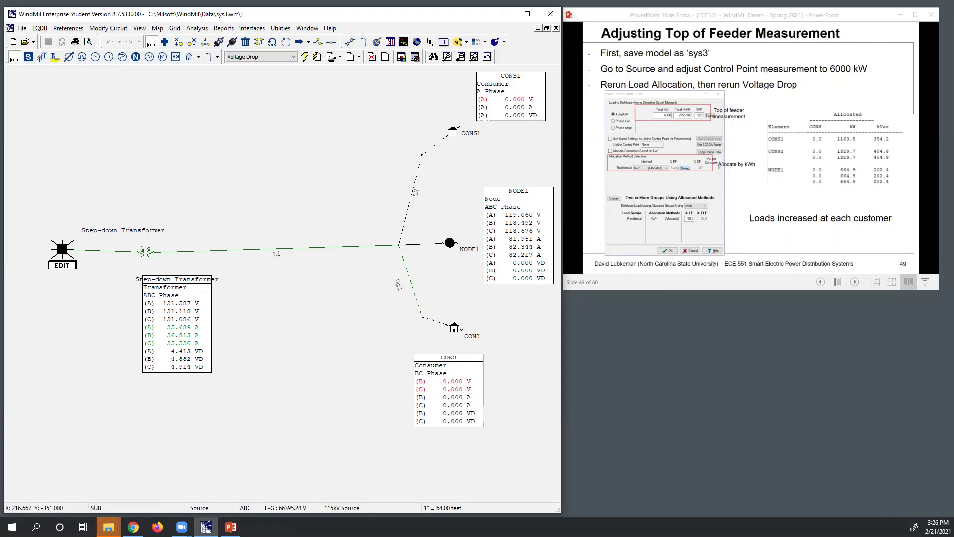
Step: Change the SUB source's load control point Total kW from 5000 to 6000 and close its editor
double_click(61, 249)
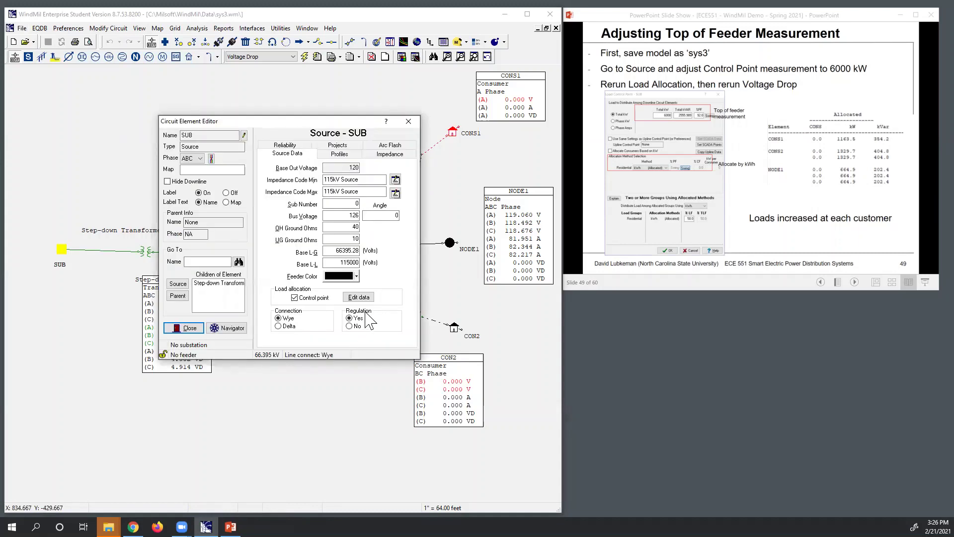
left_click(361, 298)
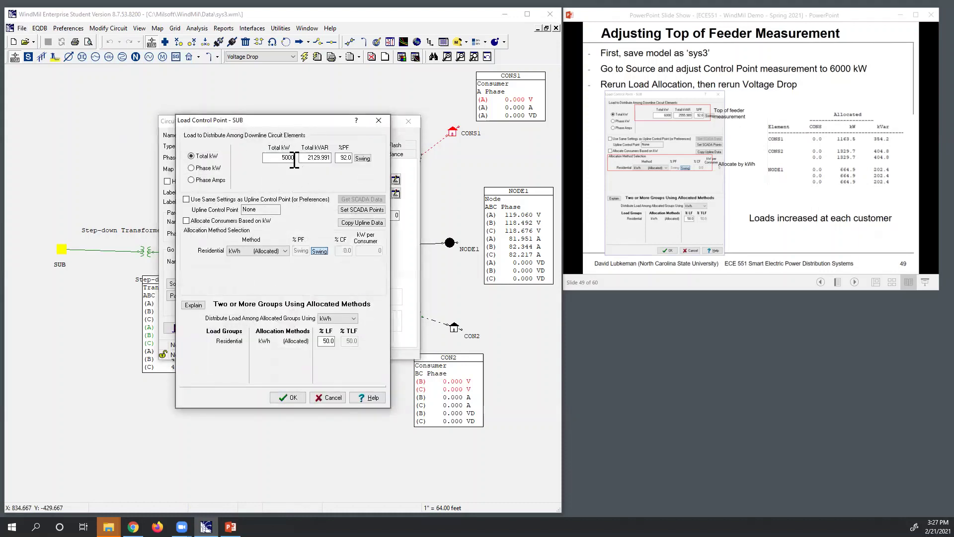
double_click(293, 158)
key("BackSpace")
type("6000")
left_click(305, 161)
left_click(293, 398)
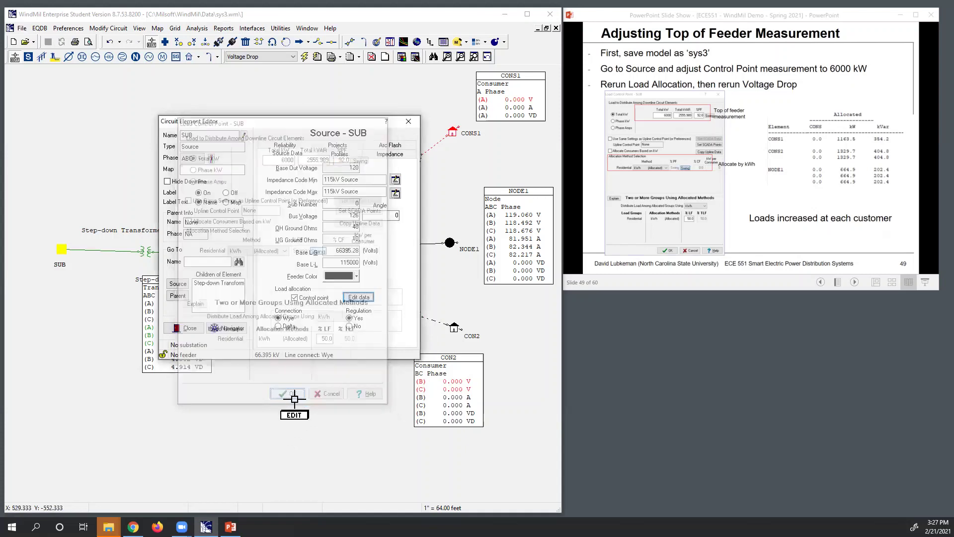
left_click(409, 121)
left_click(292, 57)
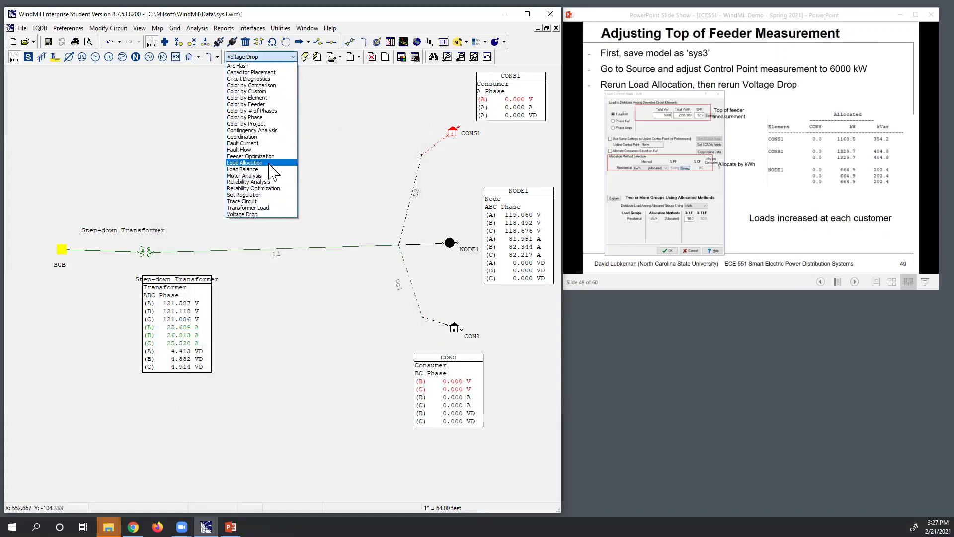
Step: Rerun Load Allocation and review its report: CONS1 1163.5 kW, CON2 1329.7 kW per phase
left_click(271, 162)
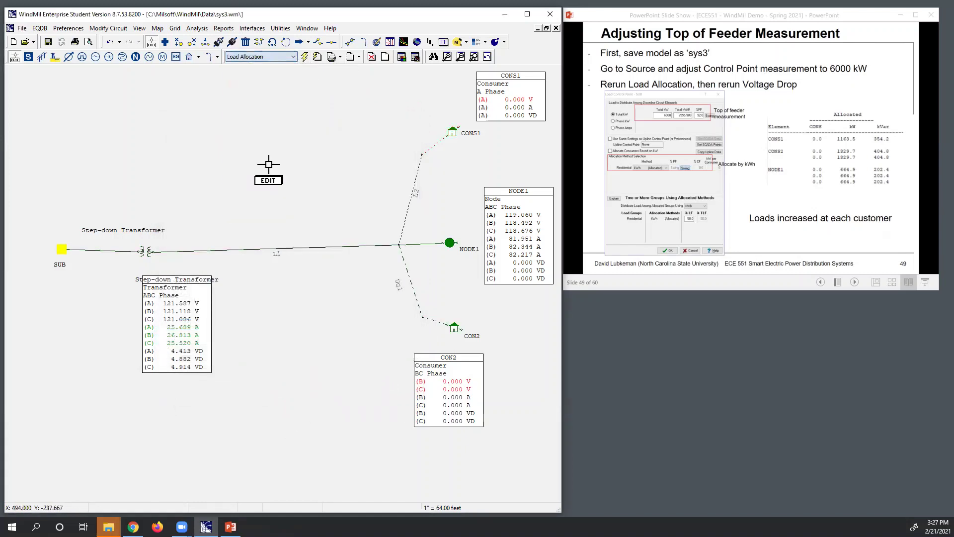
left_click(305, 57)
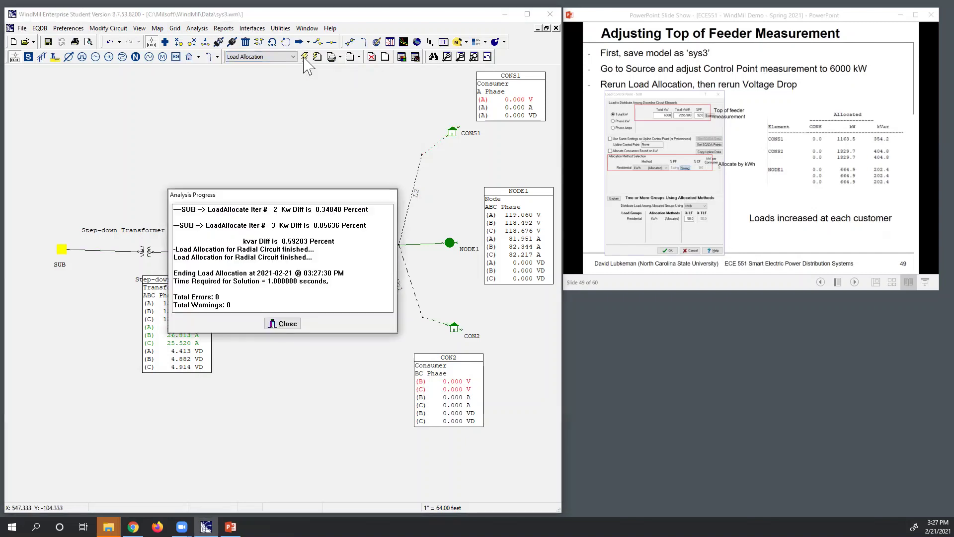
left_click(284, 324)
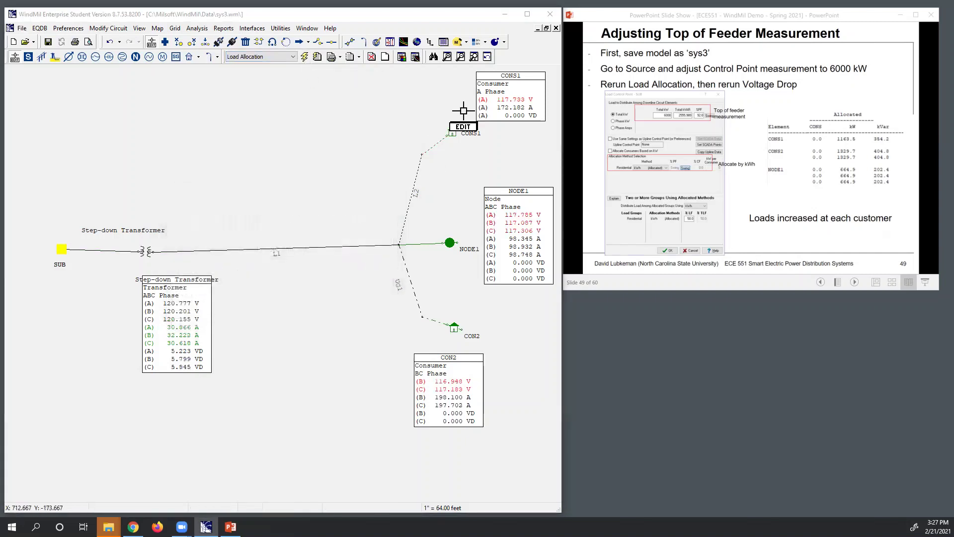
left_click(350, 59)
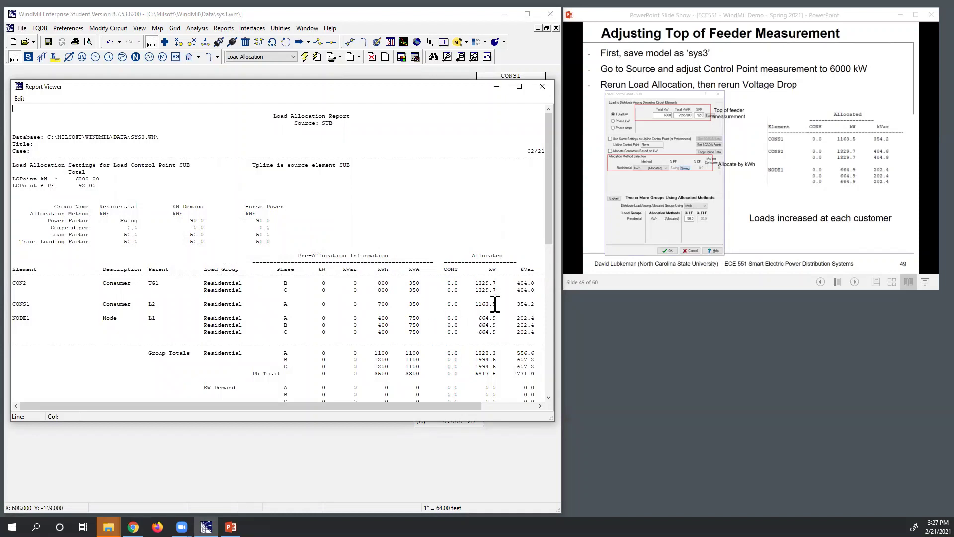
left_click(543, 87)
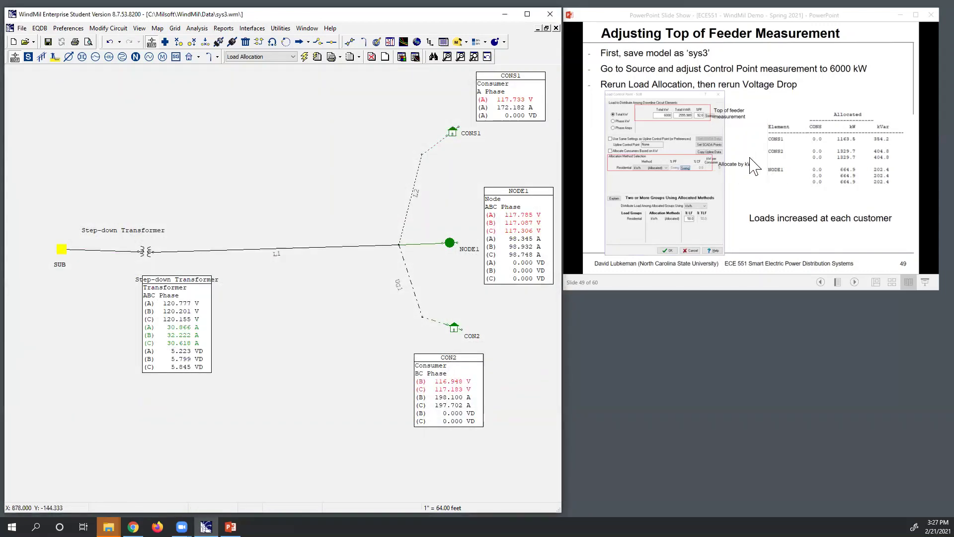
Step: Switch to Voltage Drop and recalculate the analysis
left_click(293, 57)
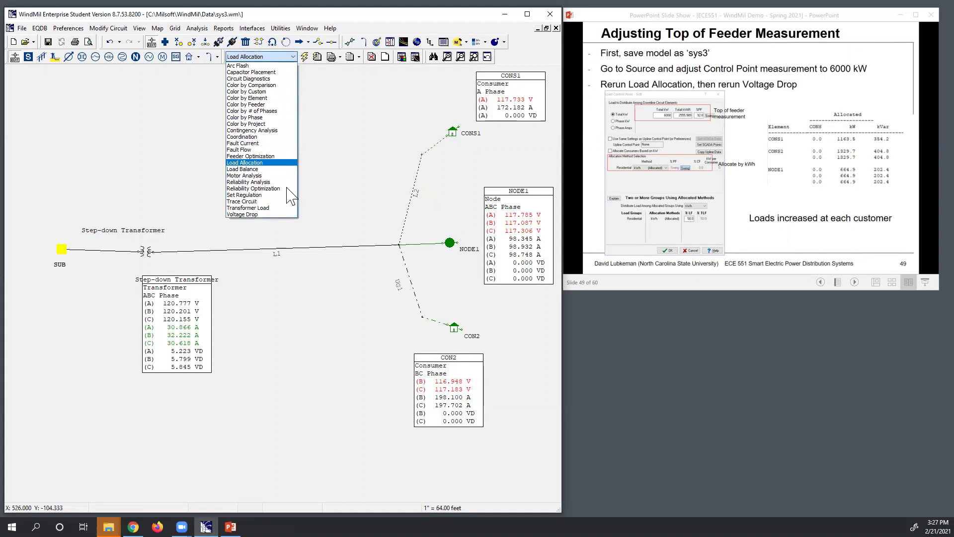
left_click(247, 214)
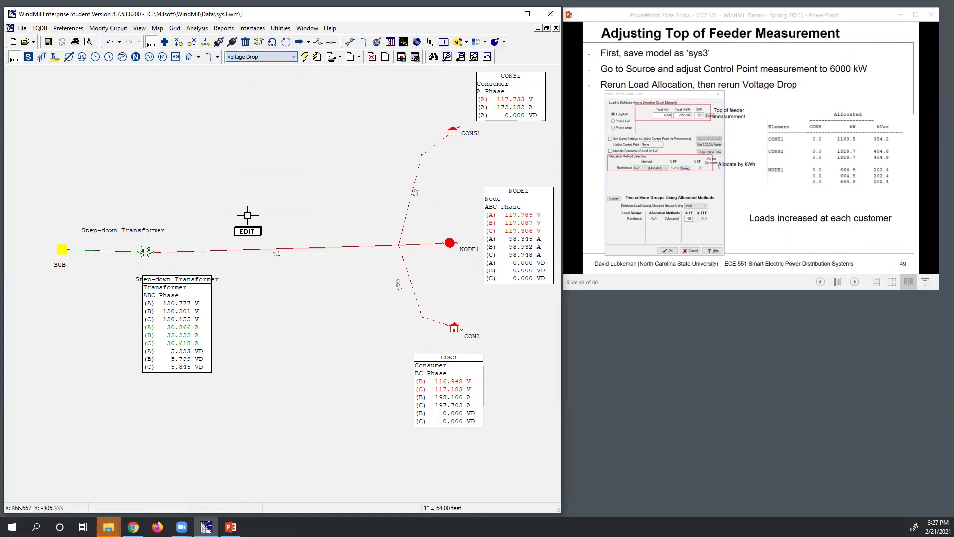
left_click(303, 58)
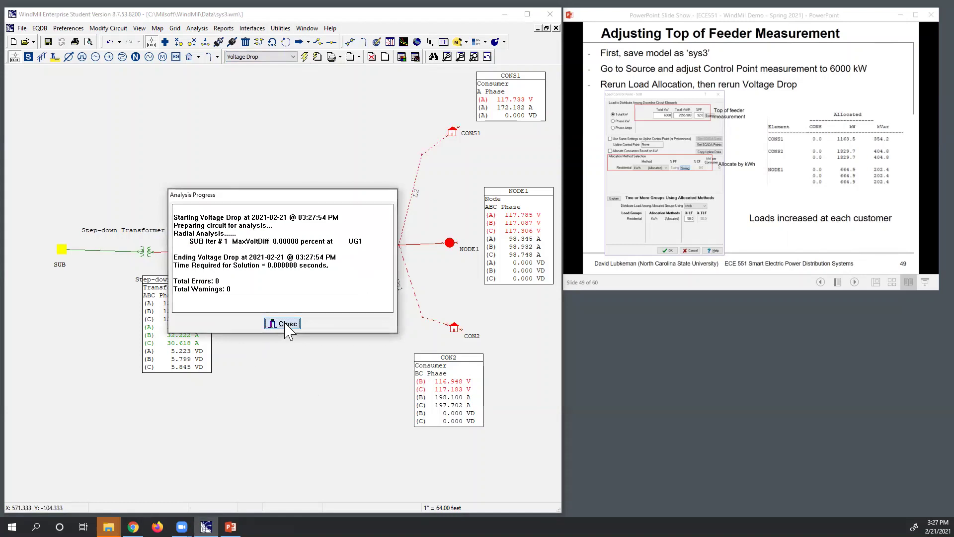
left_click(287, 325)
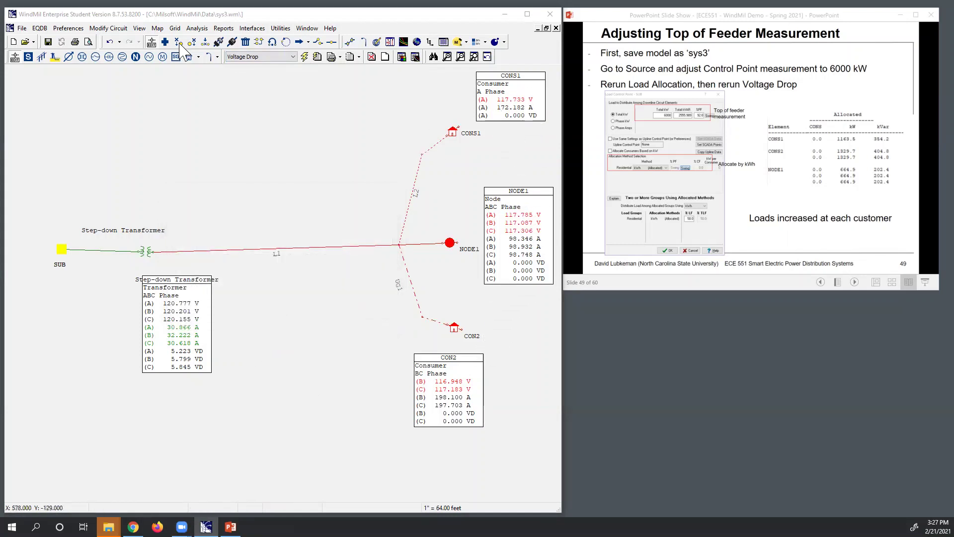
Step: Check the Voltage Problems colour thresholds in the Analysis Manager
left_click(197, 28)
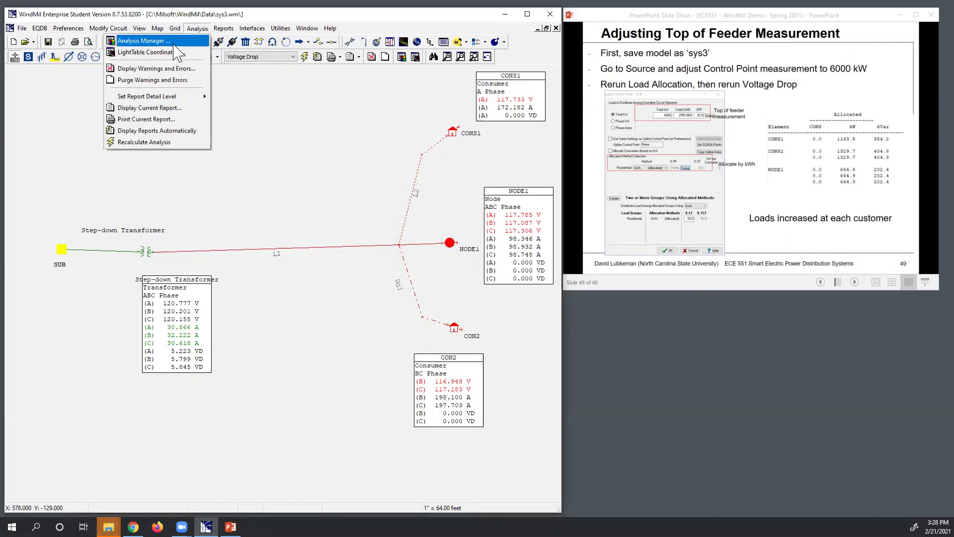
left_click(178, 42)
left_click(248, 167)
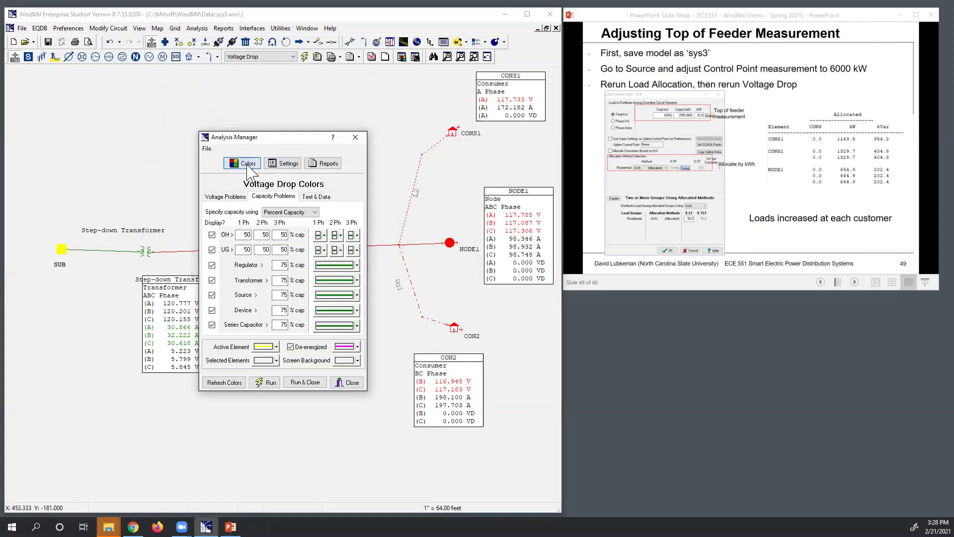
left_click(226, 196)
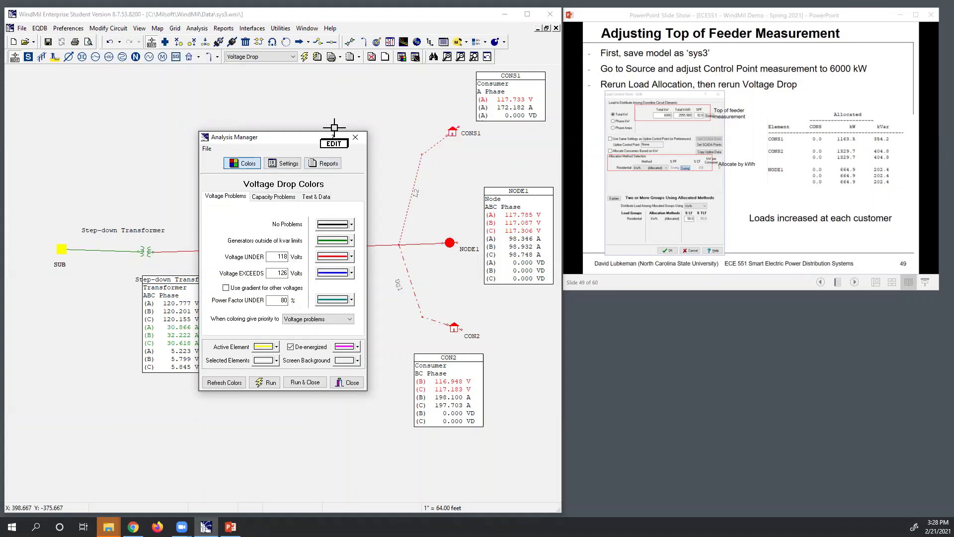
left_click(355, 137)
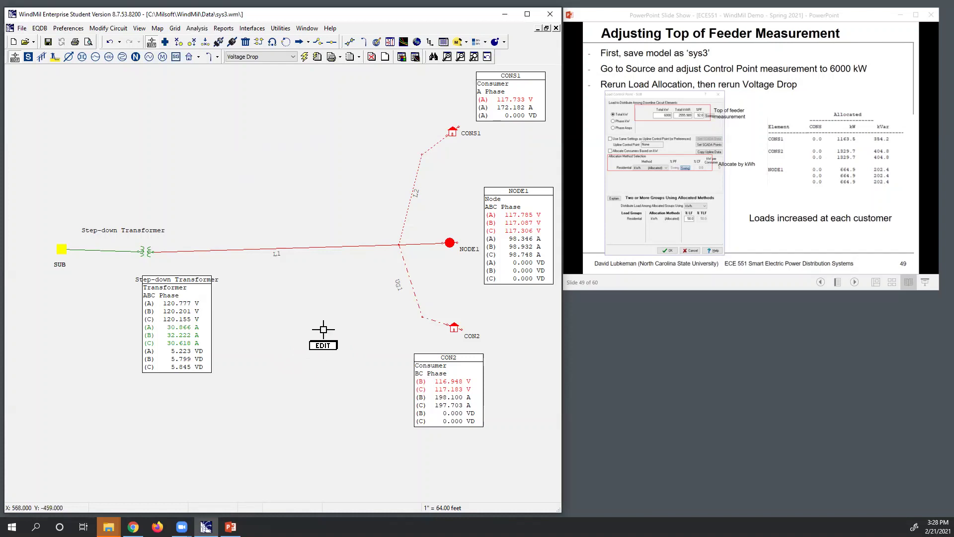
Step: Advance to the add-capacitor slide and place a new capacitor at the end of line L1
left_click(800, 192)
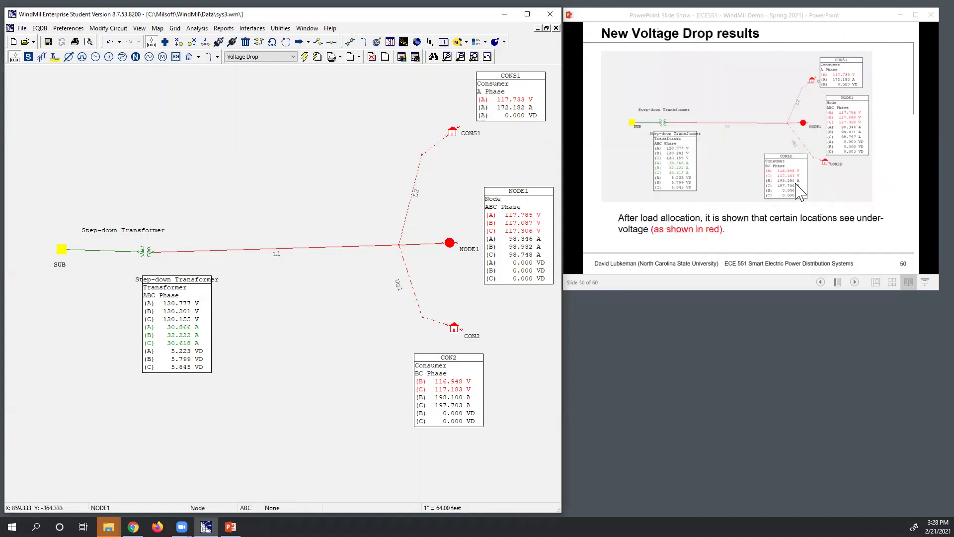
left_click(756, 146)
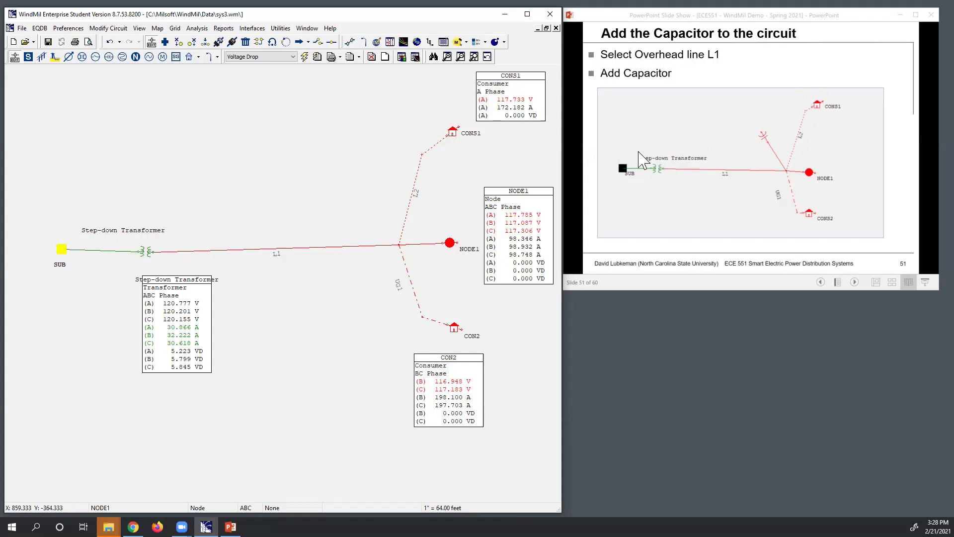
left_click(288, 247)
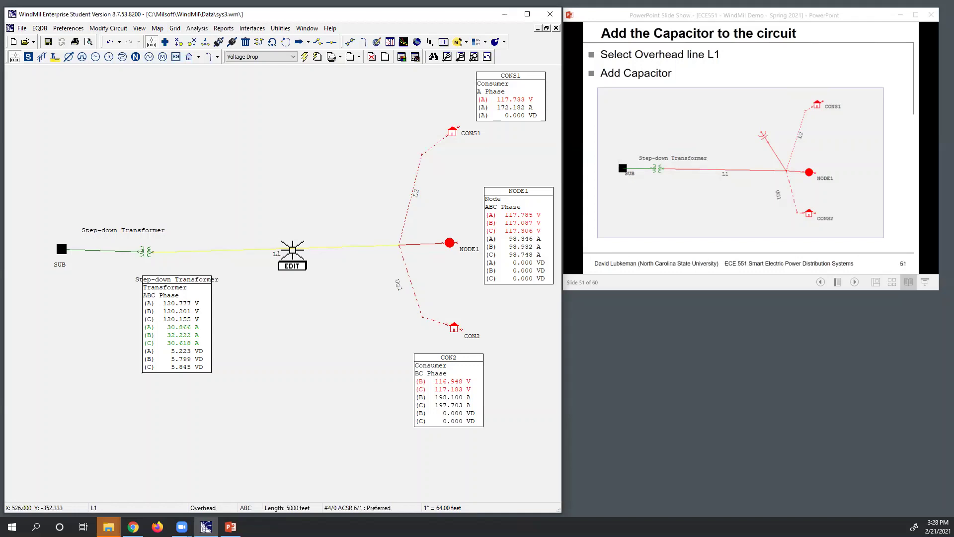
left_click(109, 57)
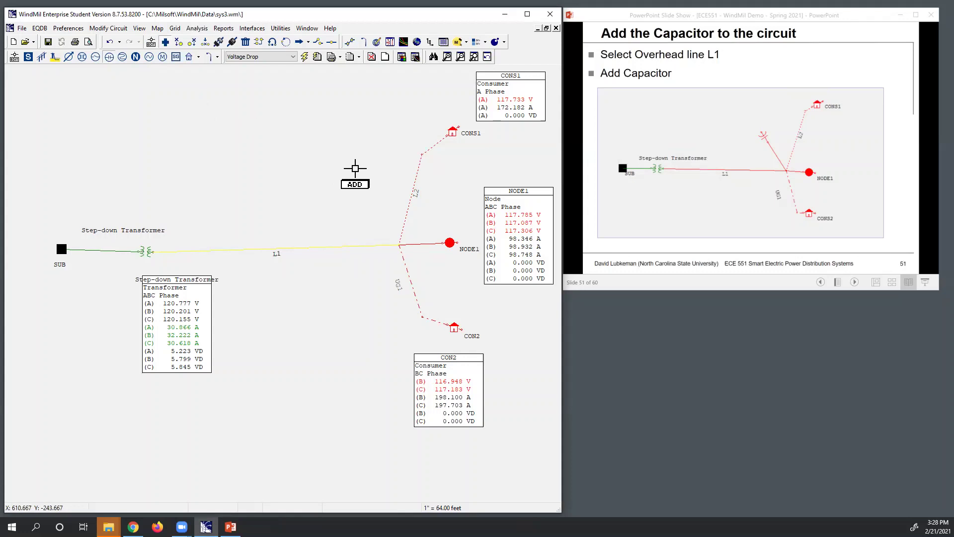
left_click(349, 175)
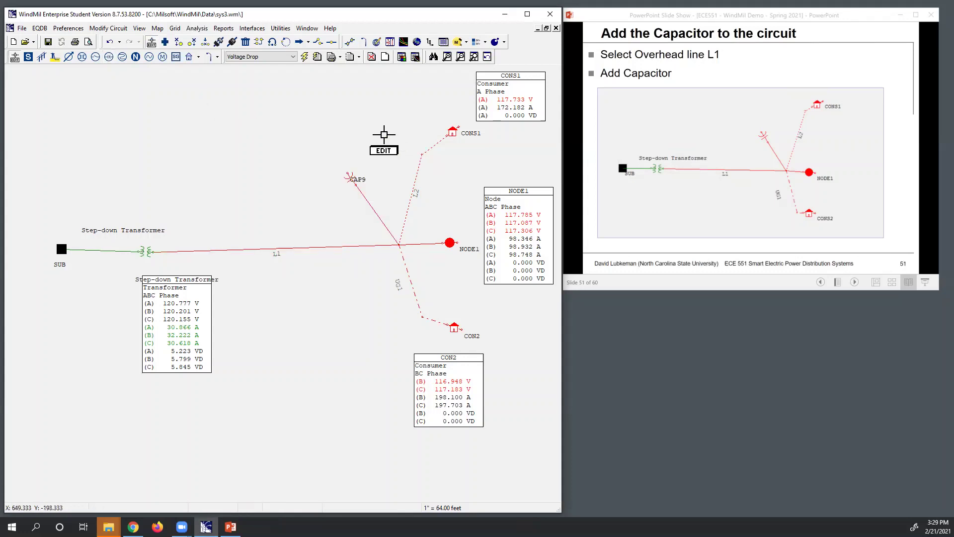
Step: Open CAP9's properties, keep the name CAP9, and turn its map label On
left_click(725, 183)
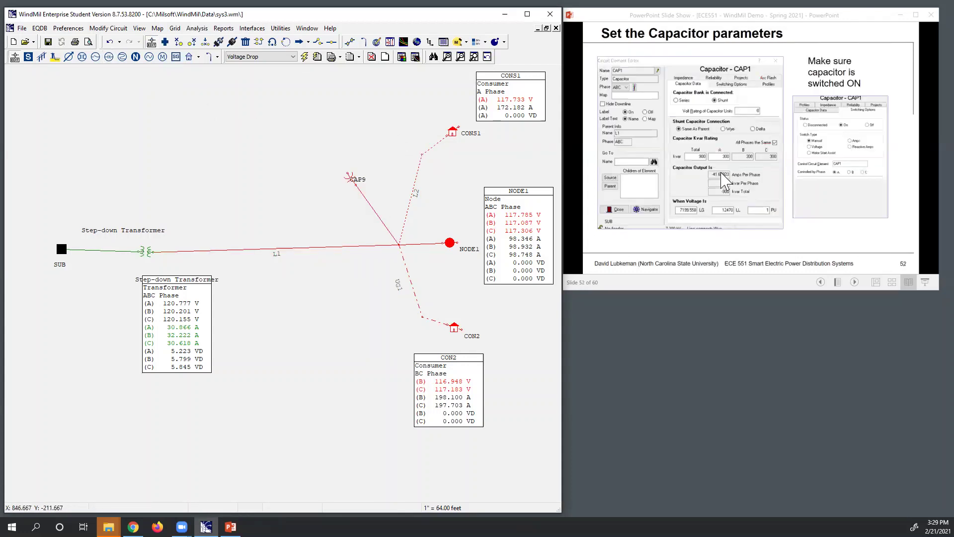
left_click(373, 209)
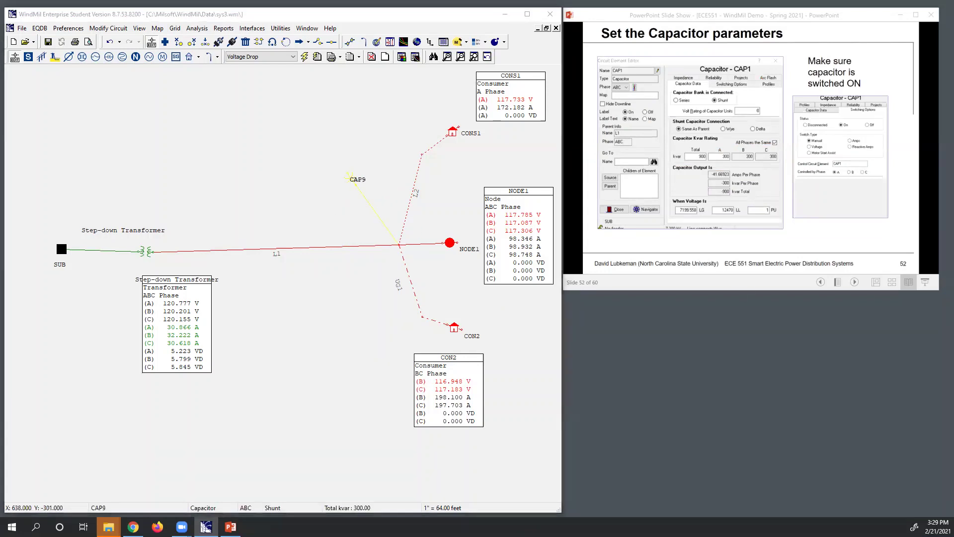
left_click(237, 205)
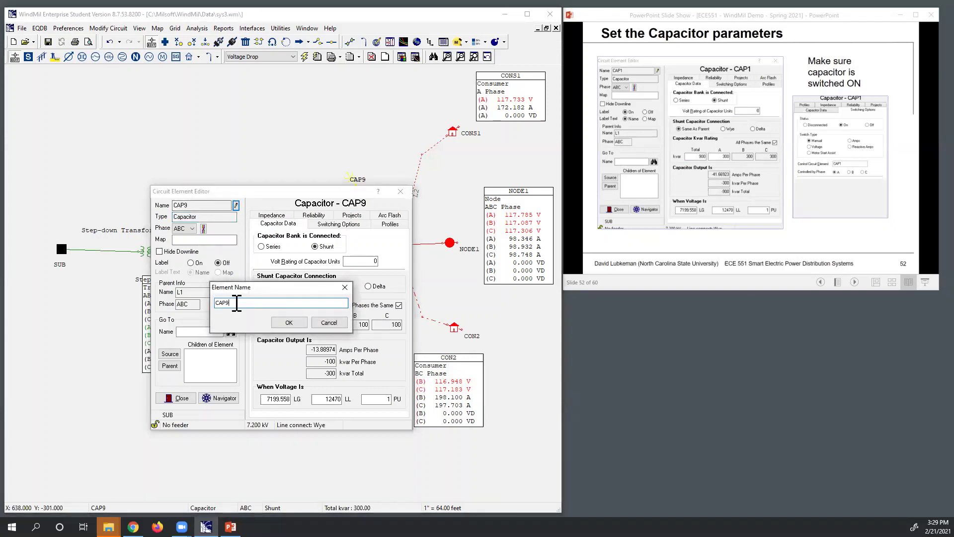
type("1")
left_click(347, 287)
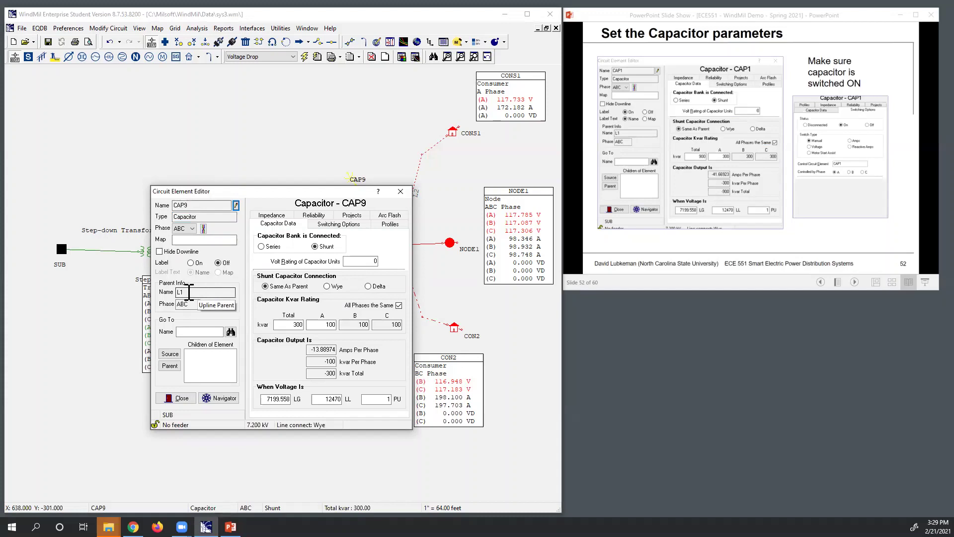
left_click(192, 265)
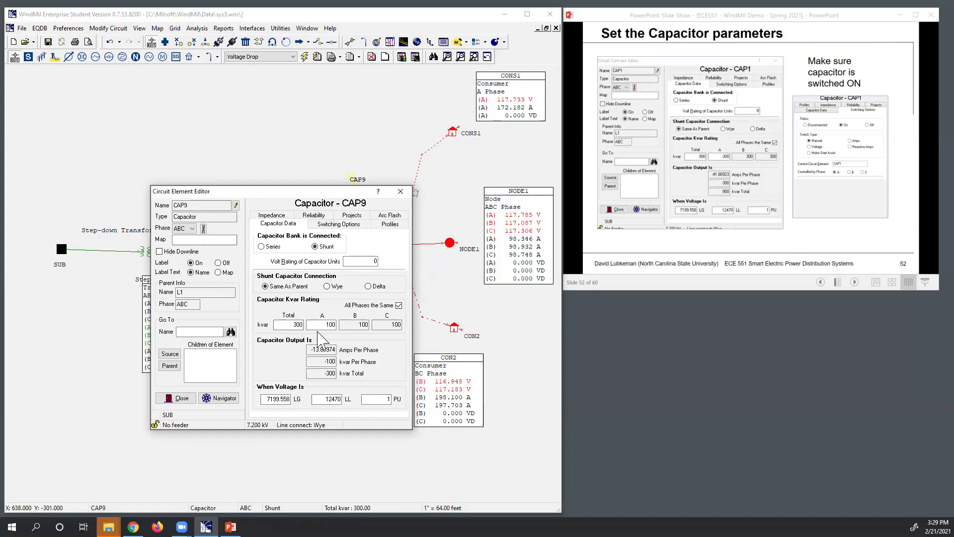
Step: Set CAP9 to 900 kvar total (300 per phase), check switching options, and close
double_click(292, 323)
type("900")
key("Return")
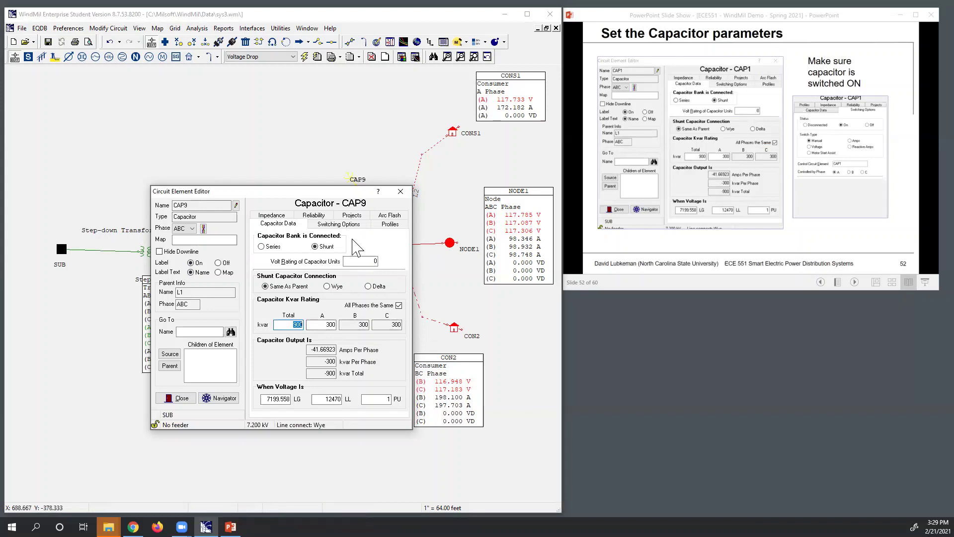
left_click(332, 228)
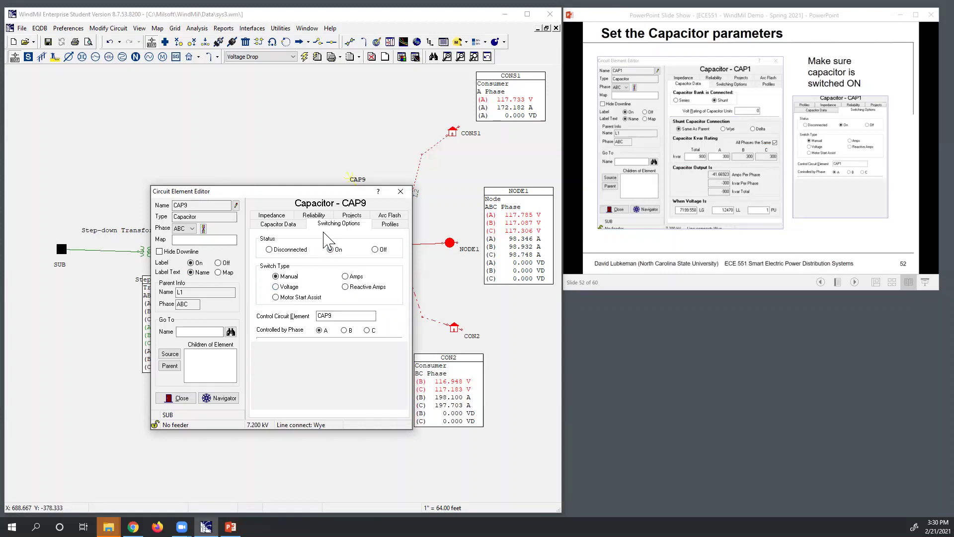
left_click(400, 191)
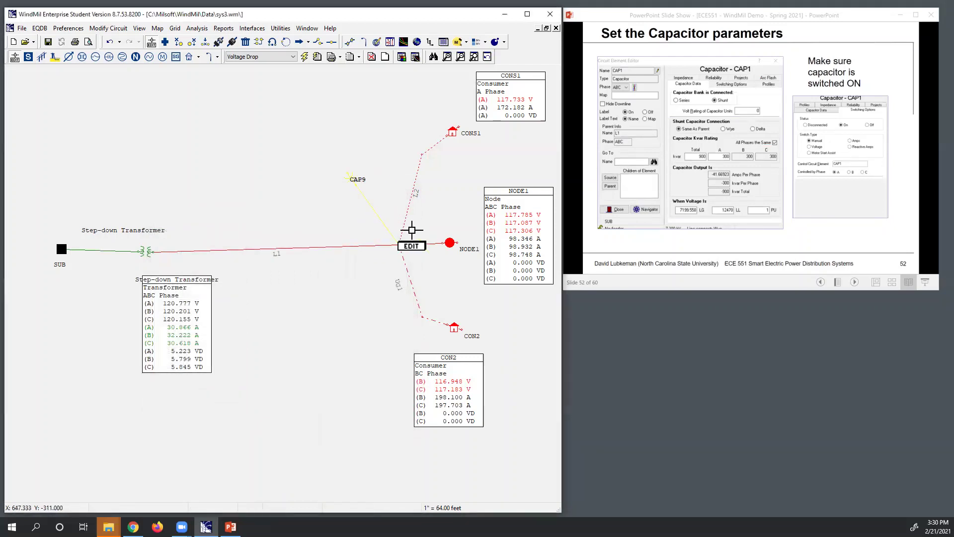
Step: Rename the capacitor from CAP9 to CAP1
double_click(393, 235)
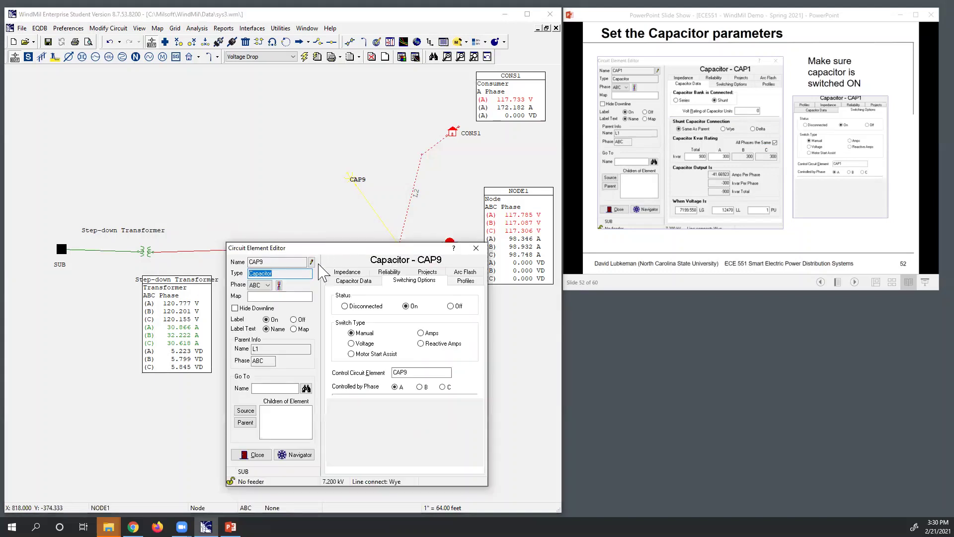
left_click(311, 262)
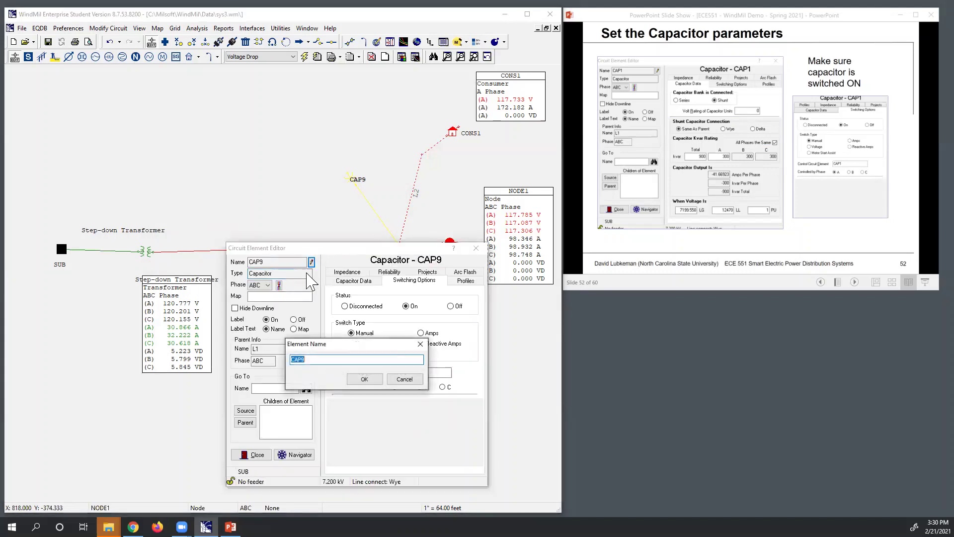
left_click(310, 360)
key("BackSpace")
type("1")
left_click(364, 379)
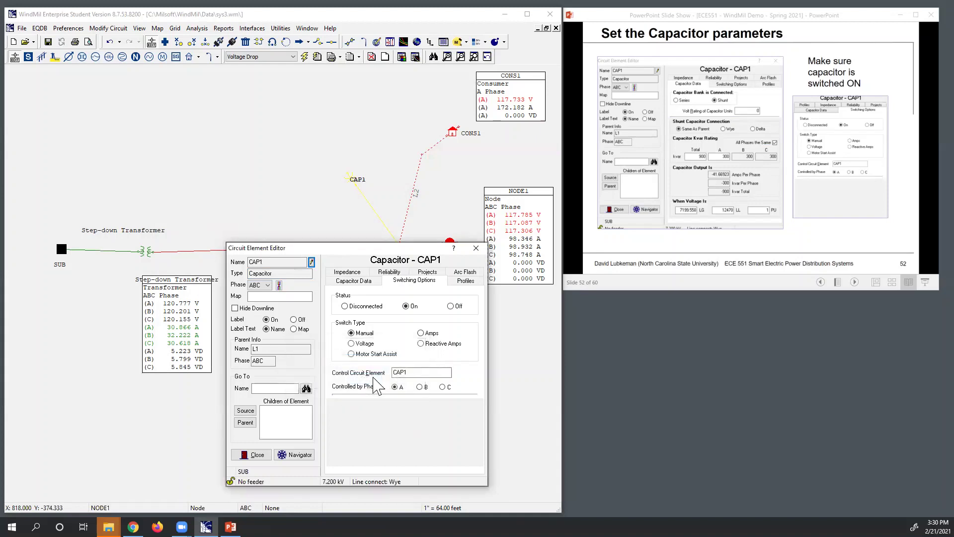
Step: Review CAP1's impedance and kvar data, close its properties, and bring up the slides
left_click(356, 273)
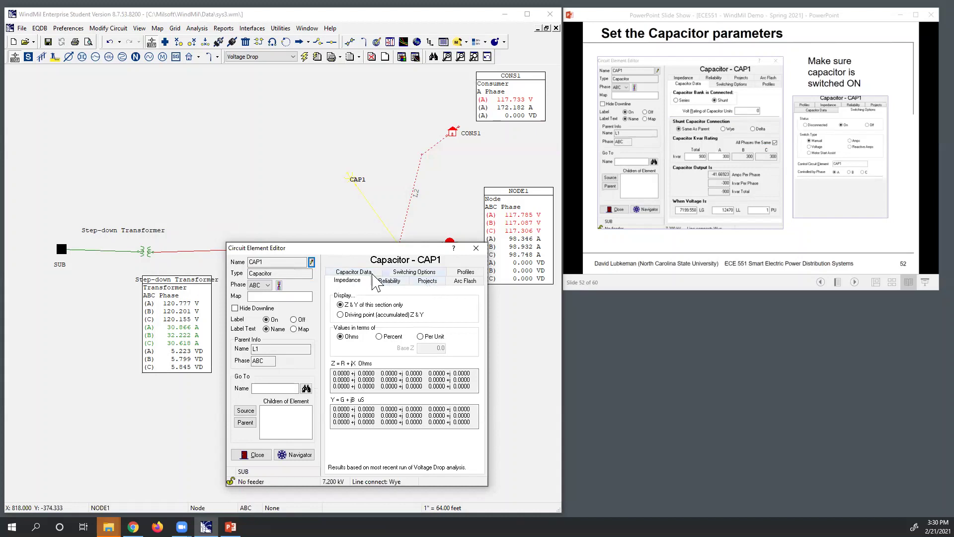
left_click_drag(341, 249, 363, 229)
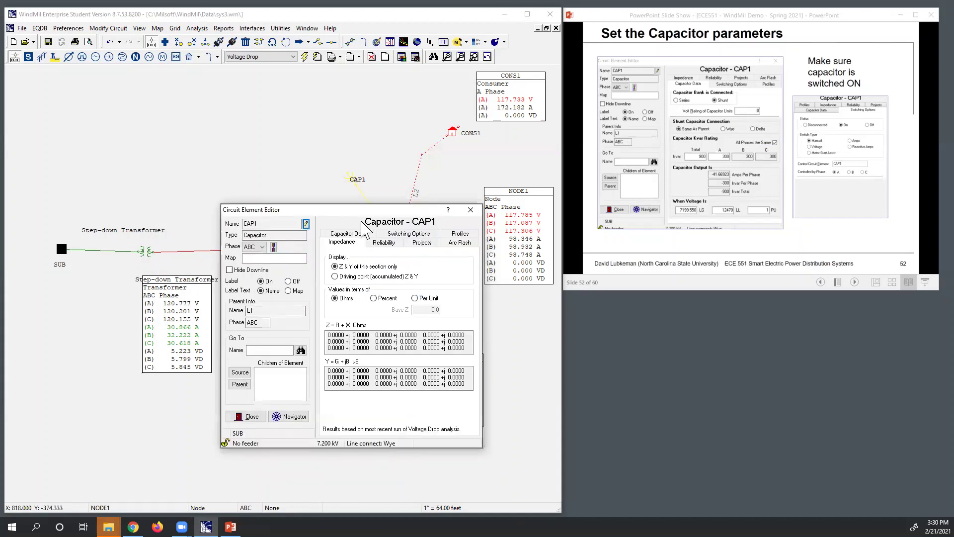
left_click(358, 234)
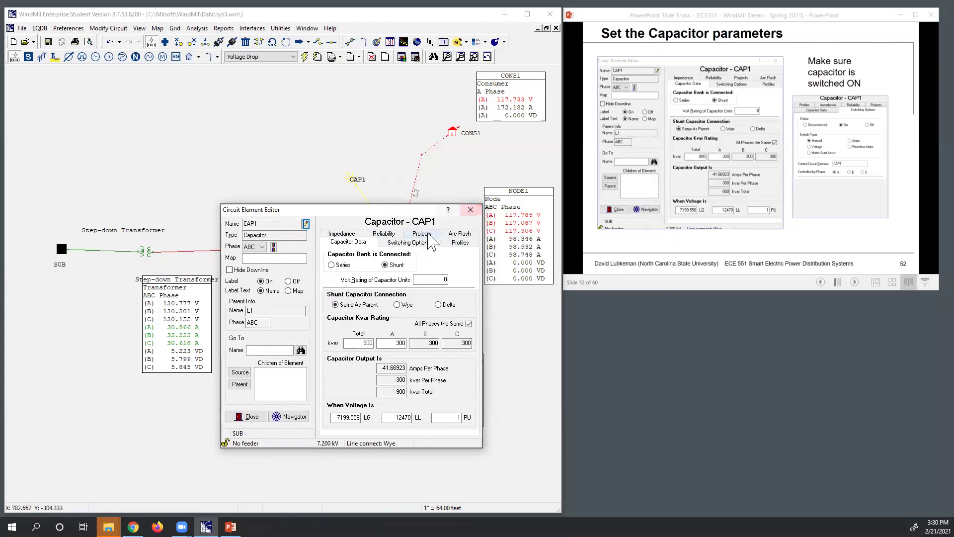
left_click(471, 210)
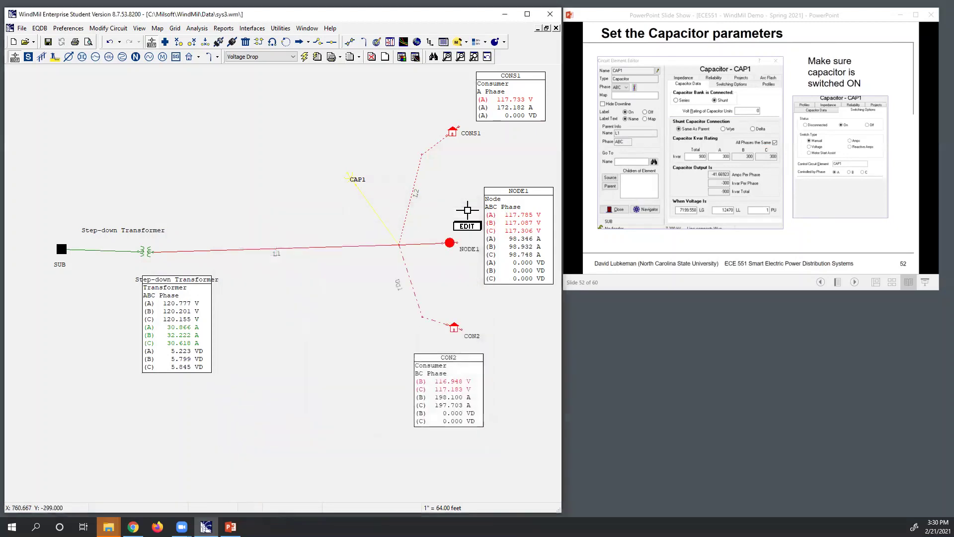
left_click(819, 231)
Step: Advance the tutorial to slide 53, 'Rerun Voltage Drop with Capacitor'
left_click(819, 231)
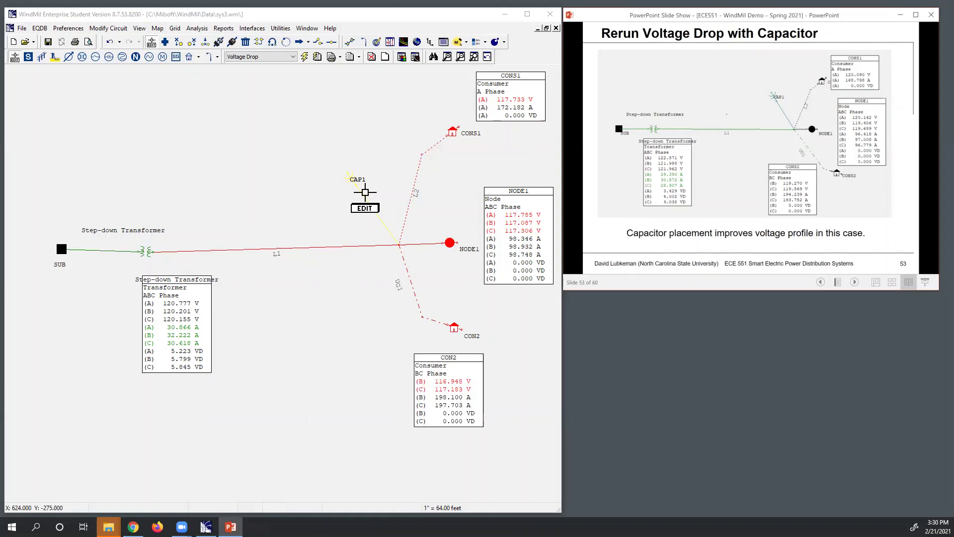
Step: Rerun the voltage drop analysis with CAP1 so CONS1 reads 120.090 V
left_click(306, 58)
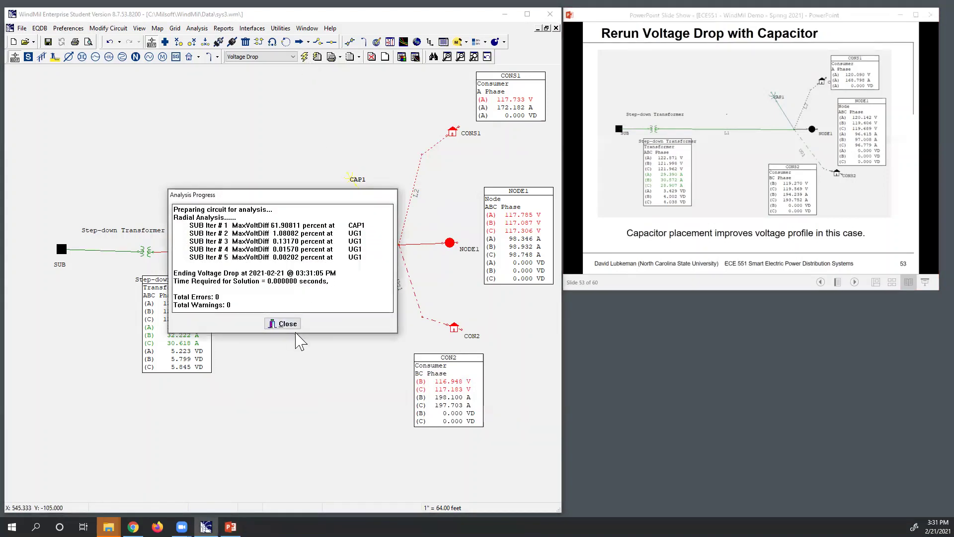
left_click(287, 324)
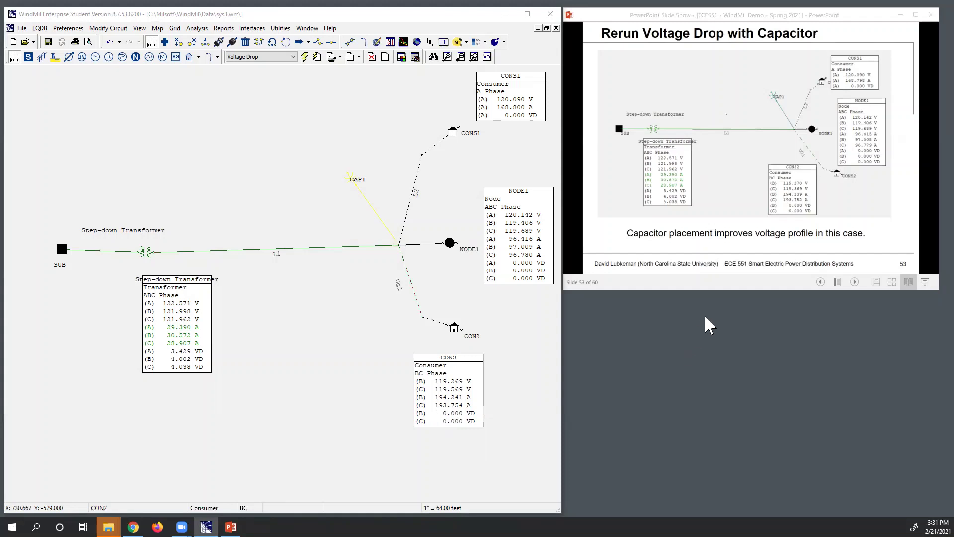
Step: Advance the slides to 'Add Regulator after substation Transformer' and select the Step-down Transformer
left_click(719, 201)
left_click(722, 203)
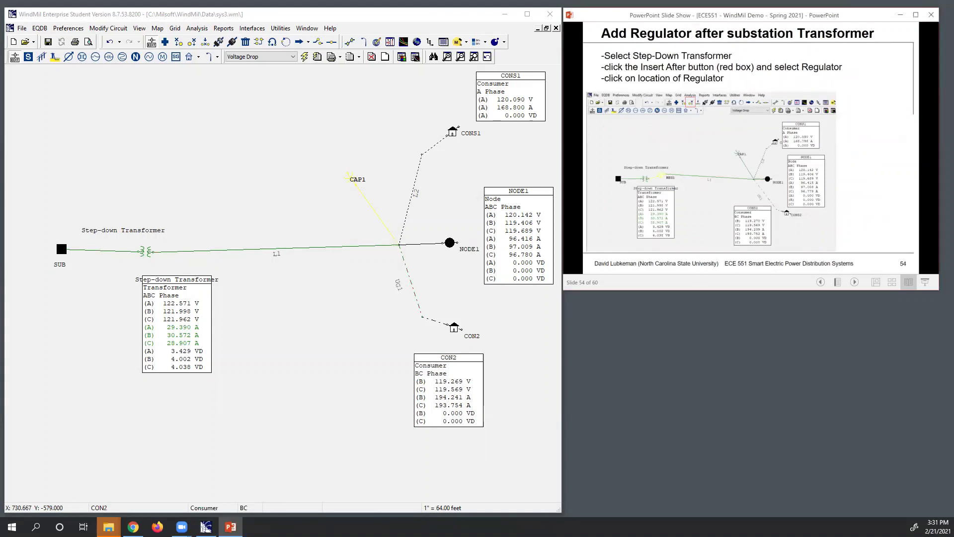
left_click(156, 254)
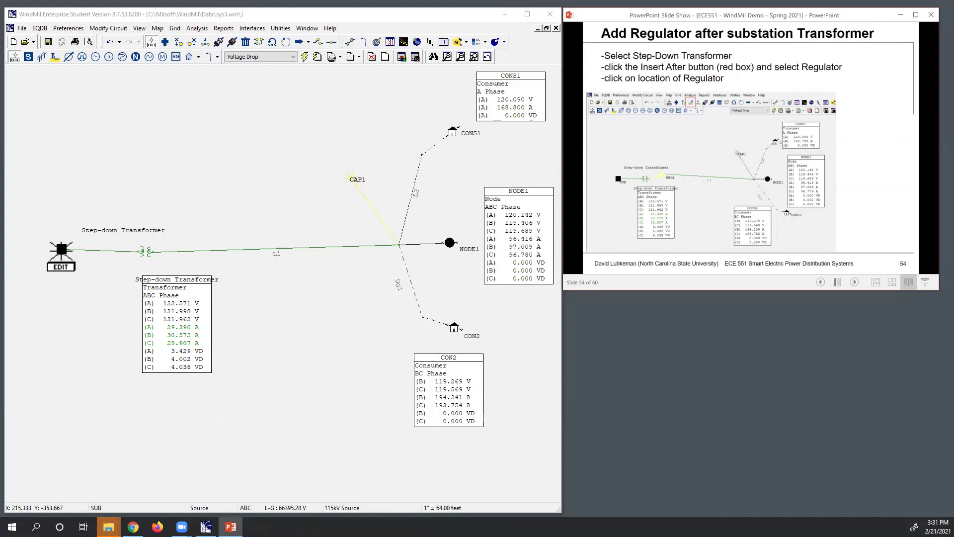
left_click(62, 249)
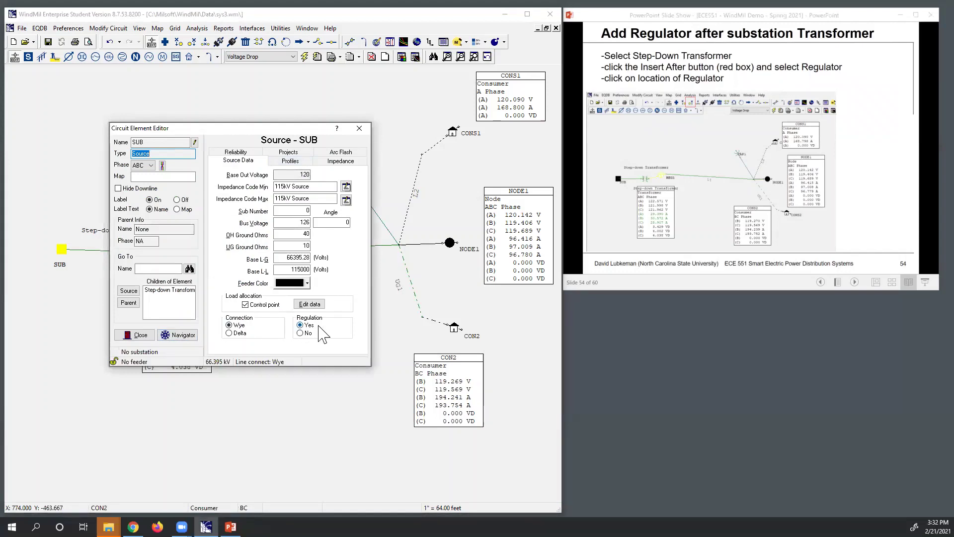
left_click(358, 128)
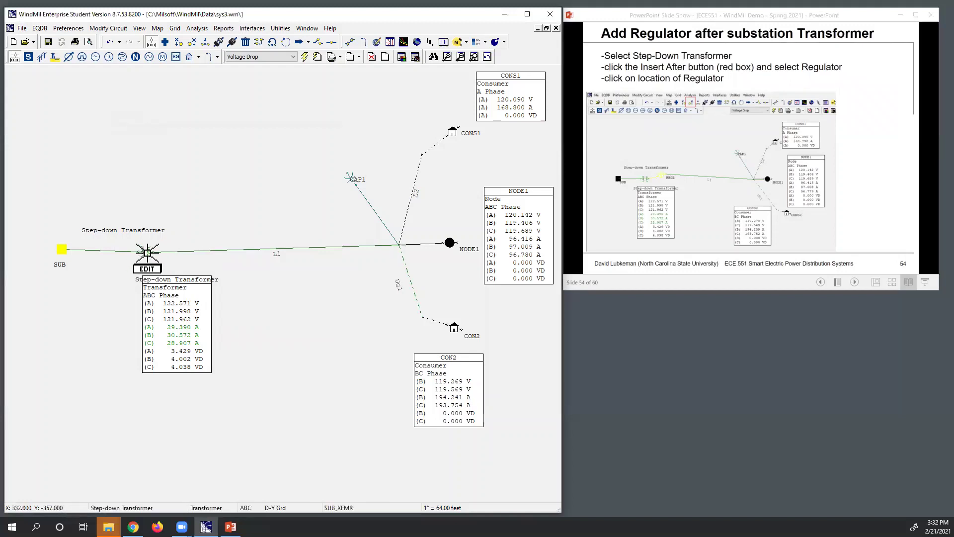
left_click(147, 252)
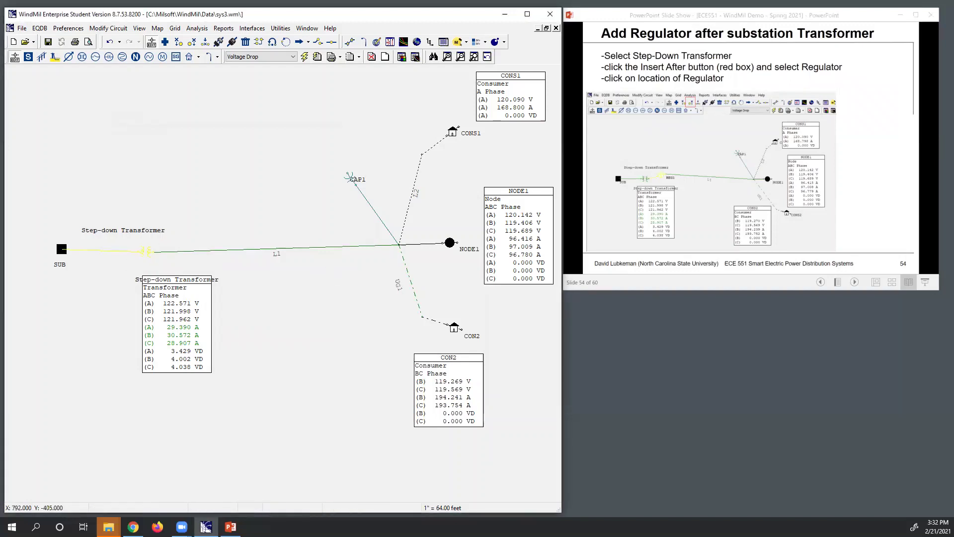
double_click(148, 251)
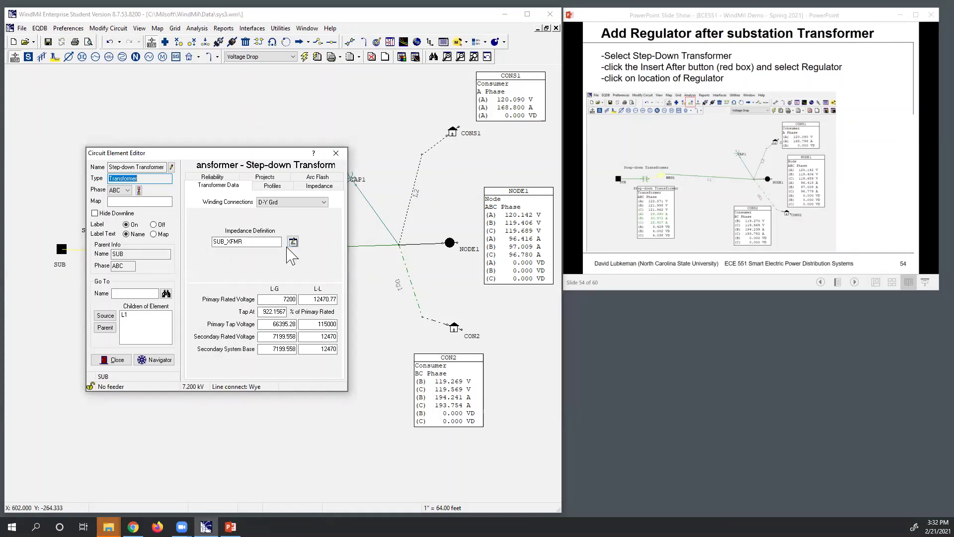
left_click(336, 155)
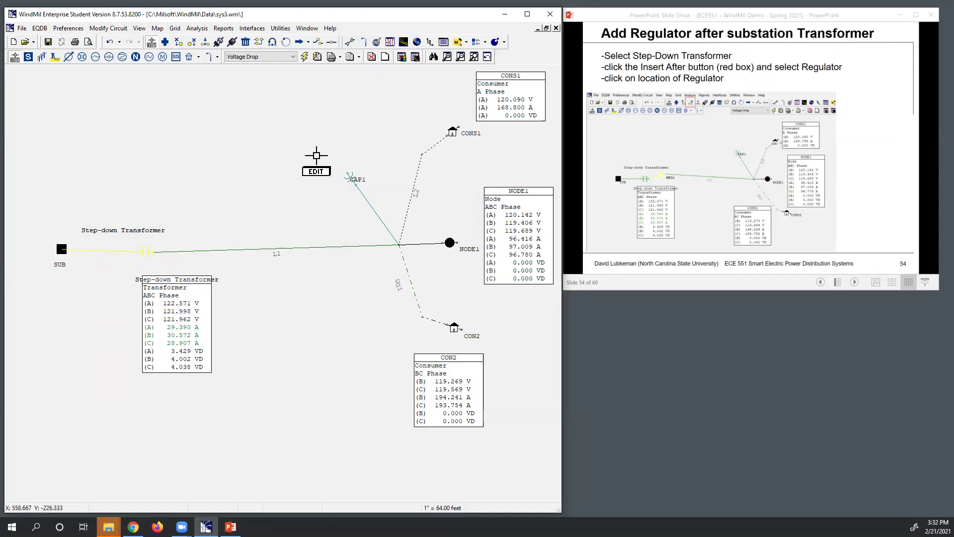
left_click(148, 253)
left_click(148, 254)
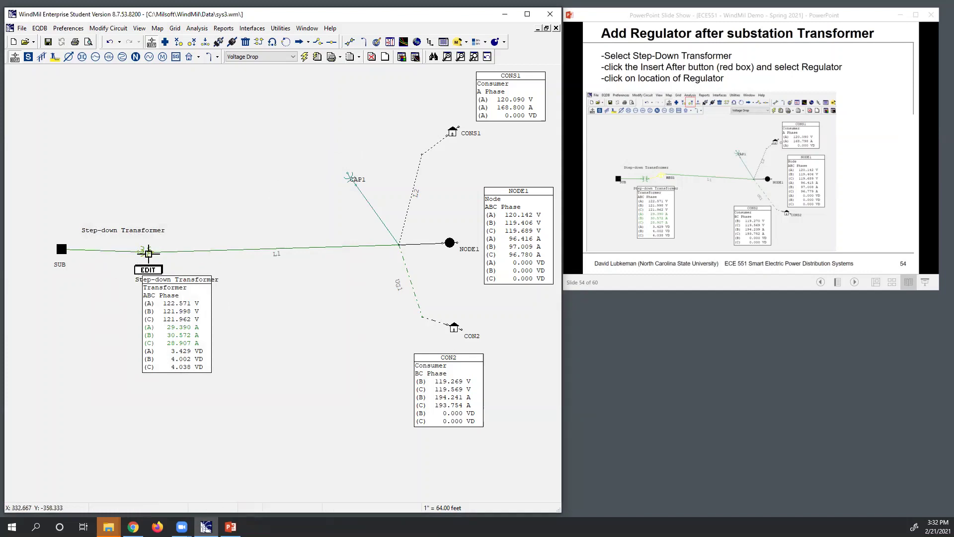
left_click(146, 253)
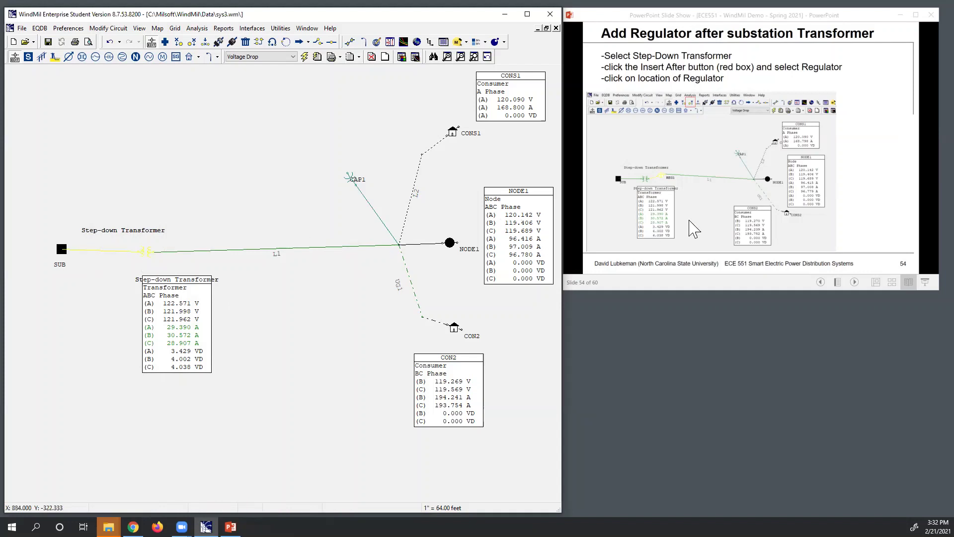
left_click(145, 251)
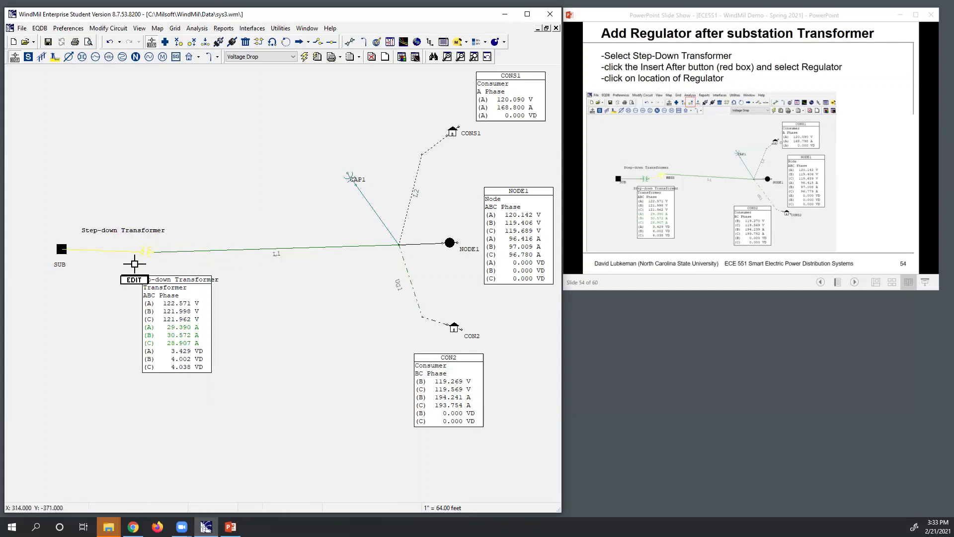
left_click(147, 251)
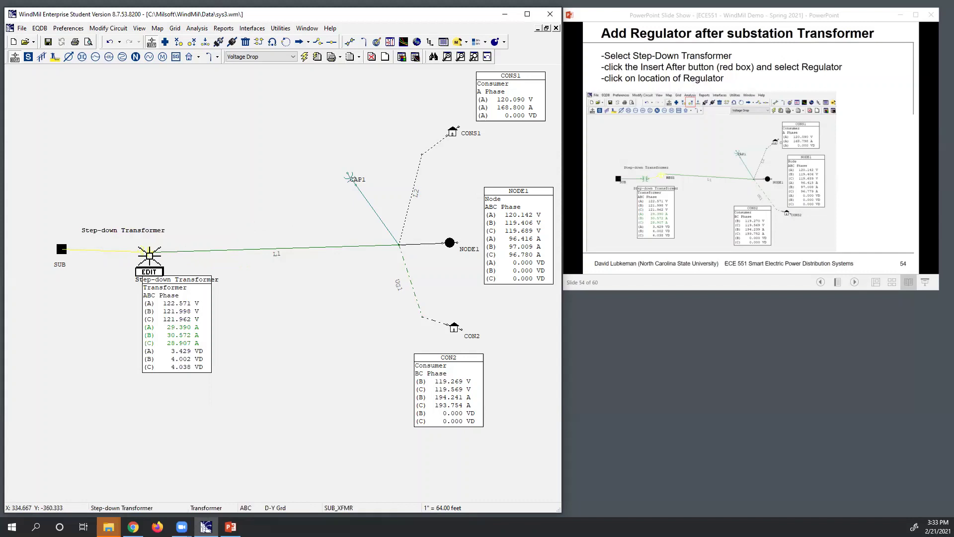
left_click(183, 252)
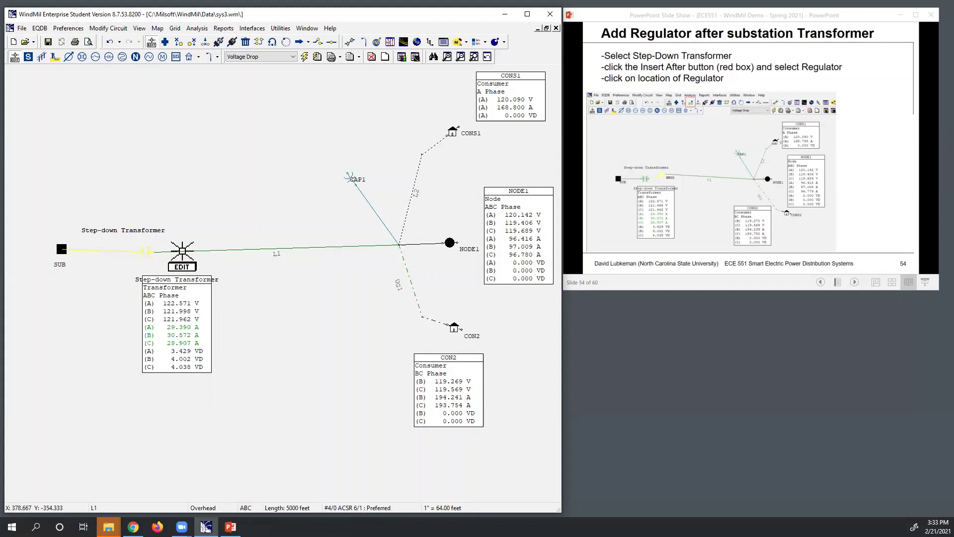
left_click(148, 252)
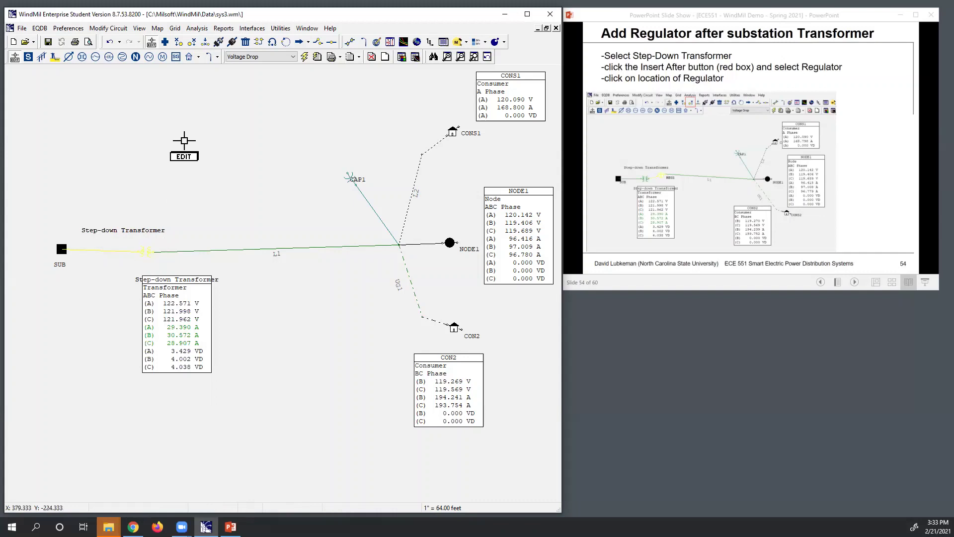
Step: Insert a Regulator after the Step-down Transformer and select the new REG10
left_click(192, 44)
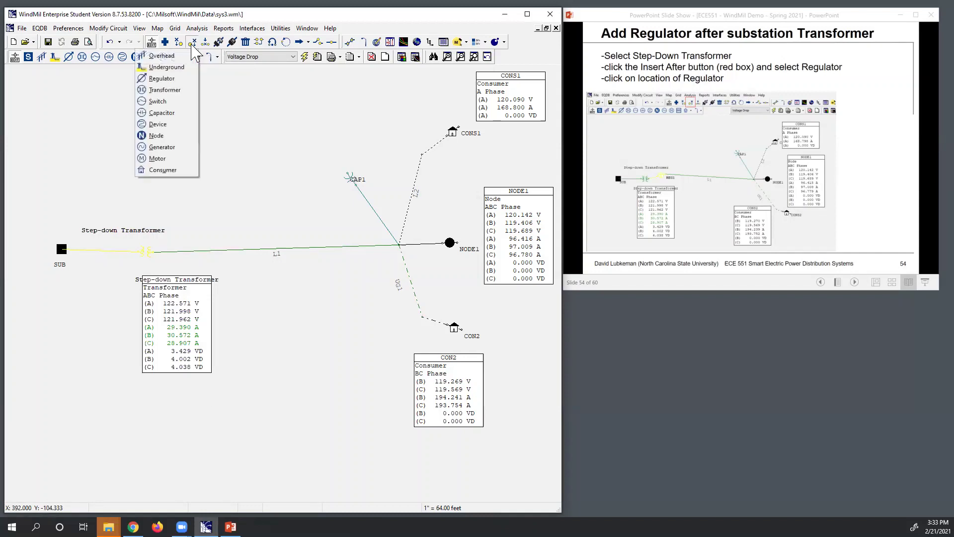
left_click(191, 79)
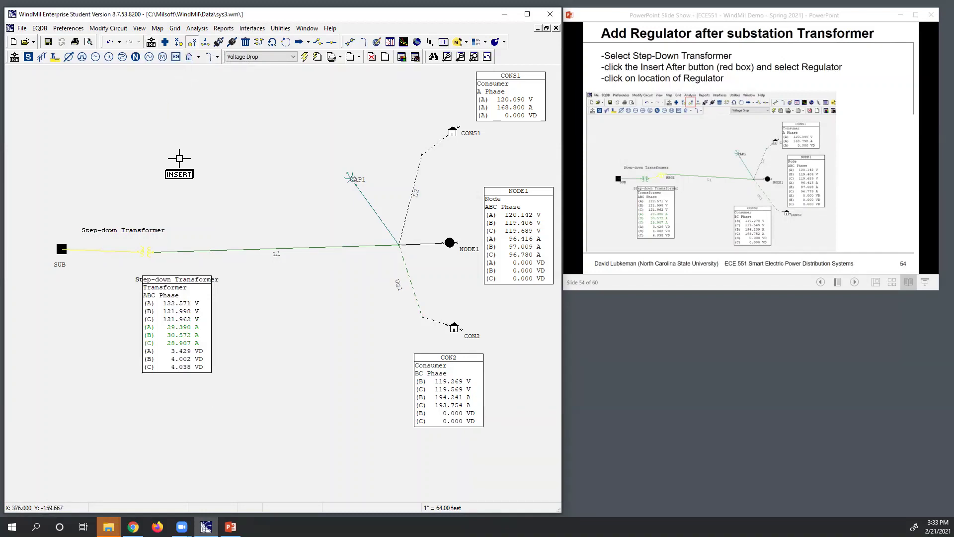
left_click(190, 226)
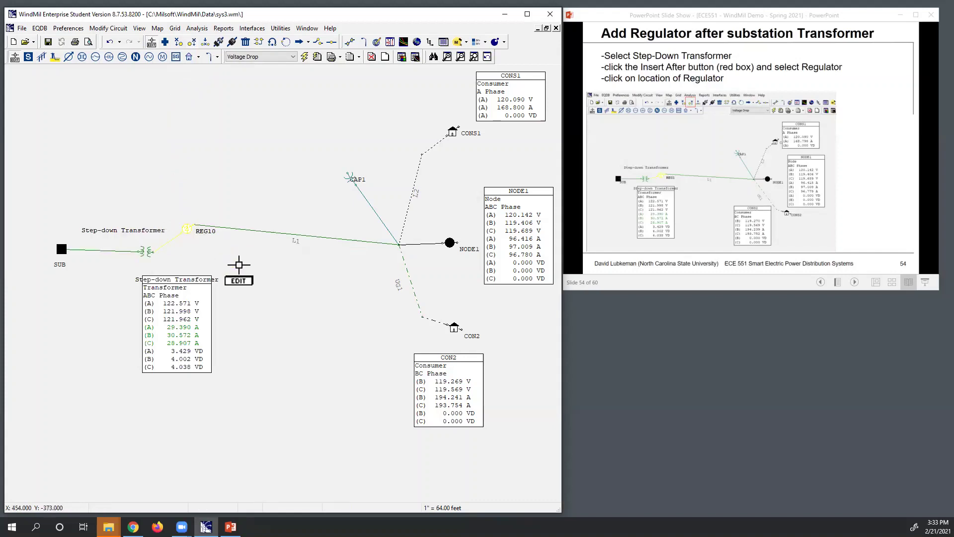
left_click(188, 231)
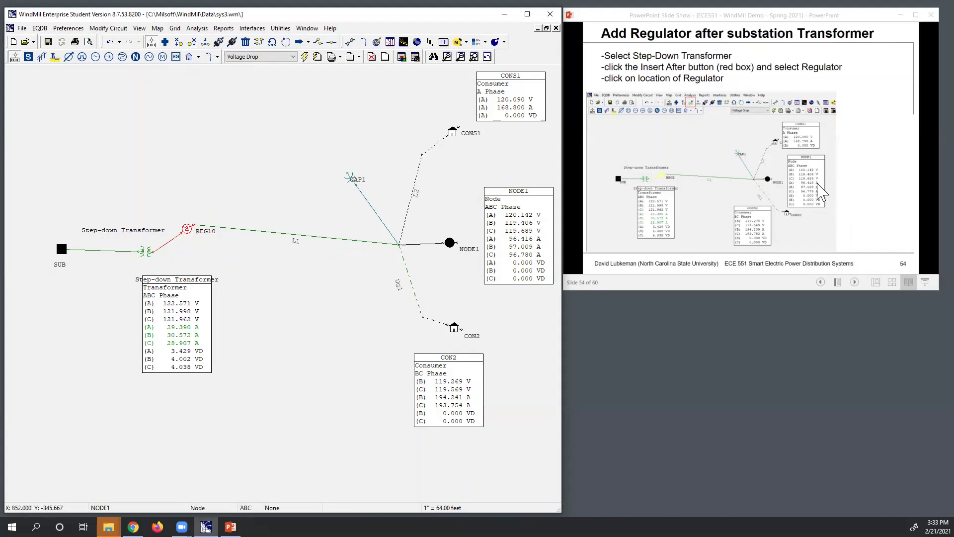
scroll(885, 182, "down", 1)
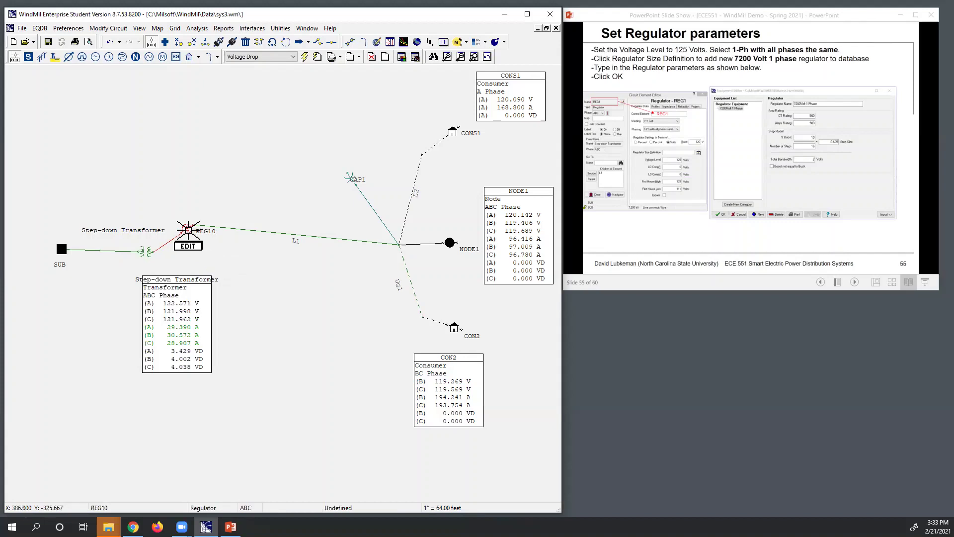
left_click(189, 229)
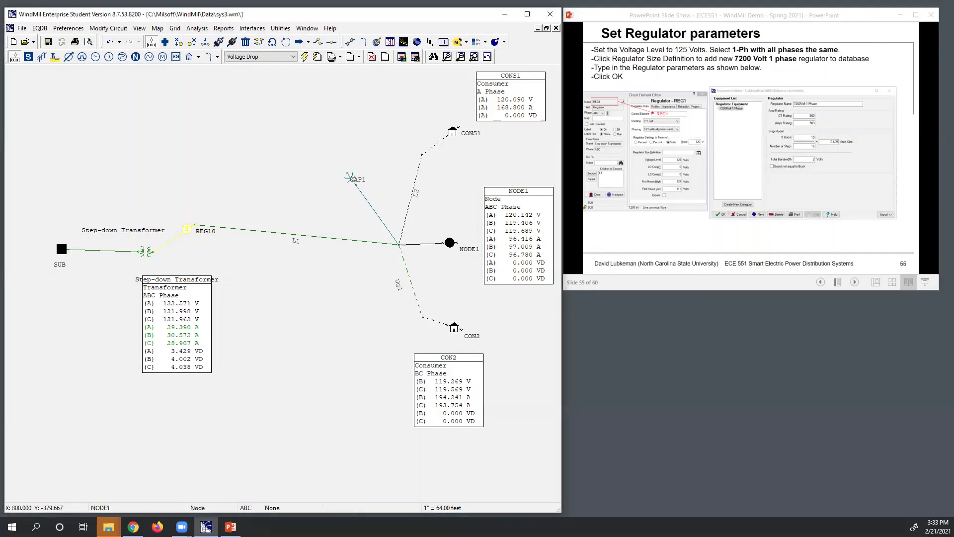
Step: In the regulator's properties, rename REG10 to REG1
double_click(188, 229)
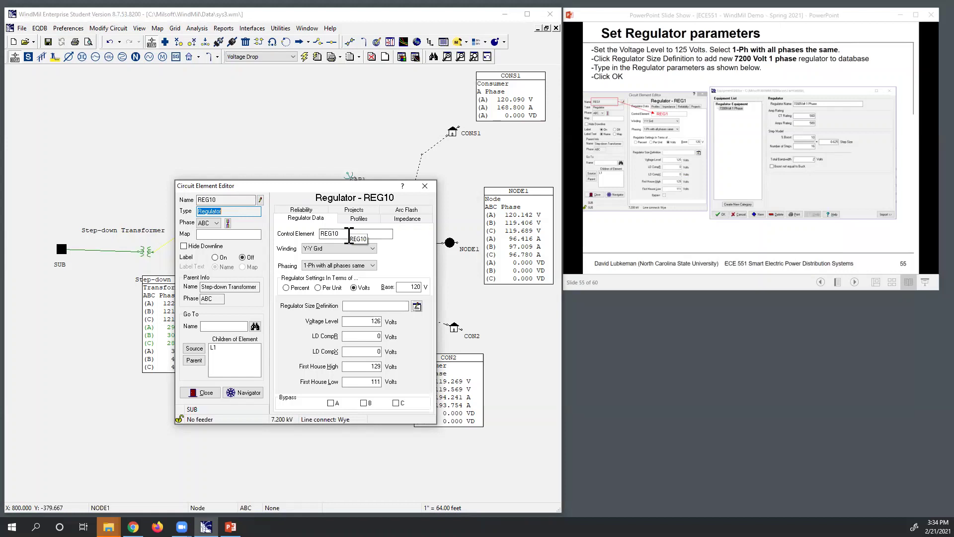
left_click(260, 200)
left_click(259, 297)
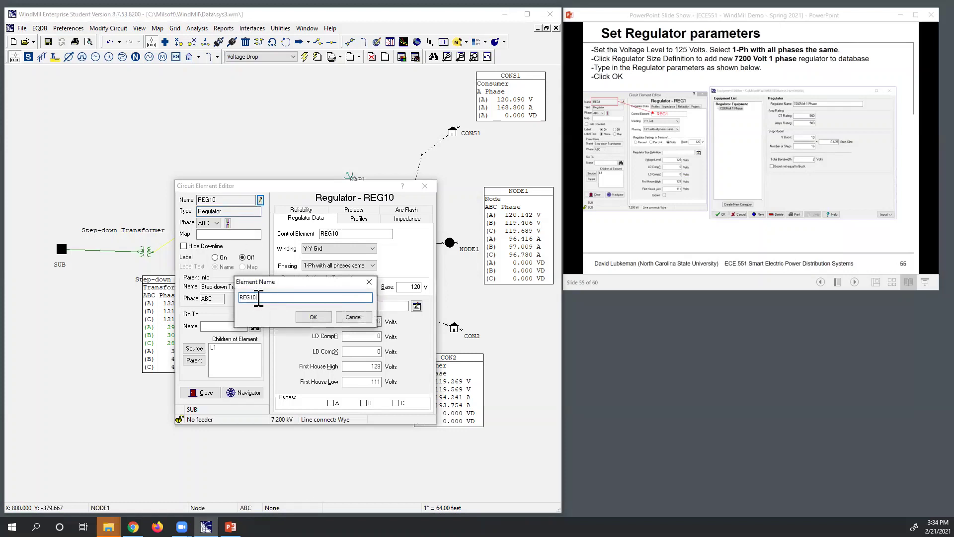
key("BackSpace")
left_click(313, 318)
Step: Set Control Element to REG1, turn the name label on, and change Voltage Level from 126 to 125
left_click(328, 234)
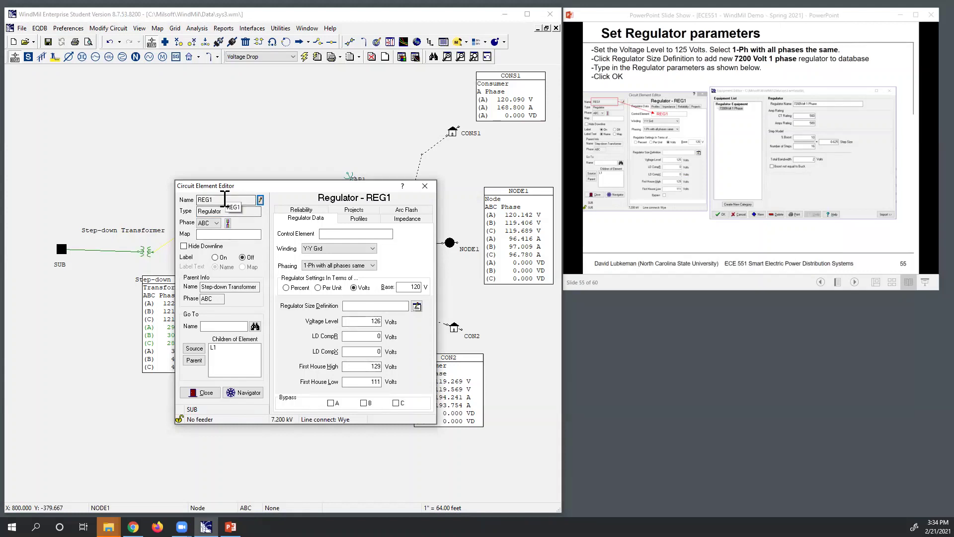
left_click(352, 234)
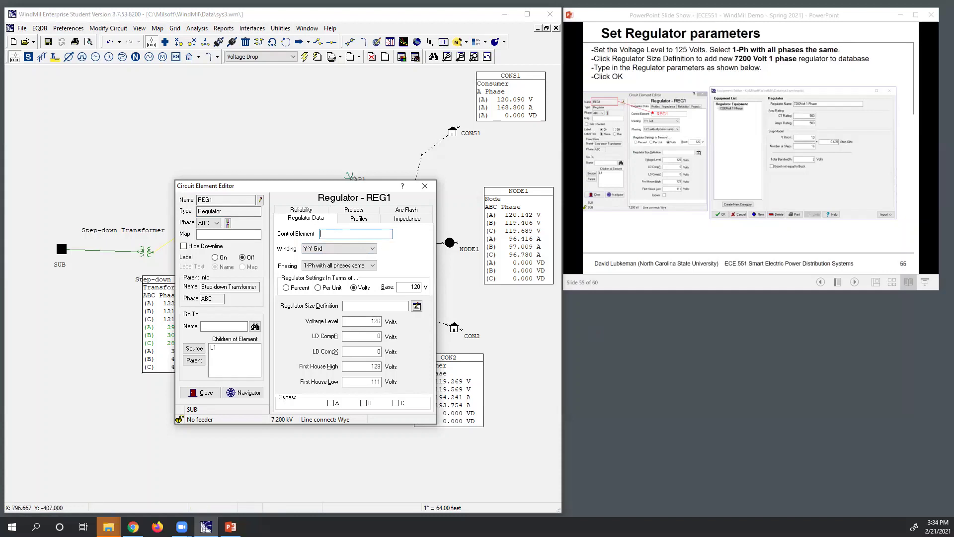
type("REG1")
left_click(217, 258)
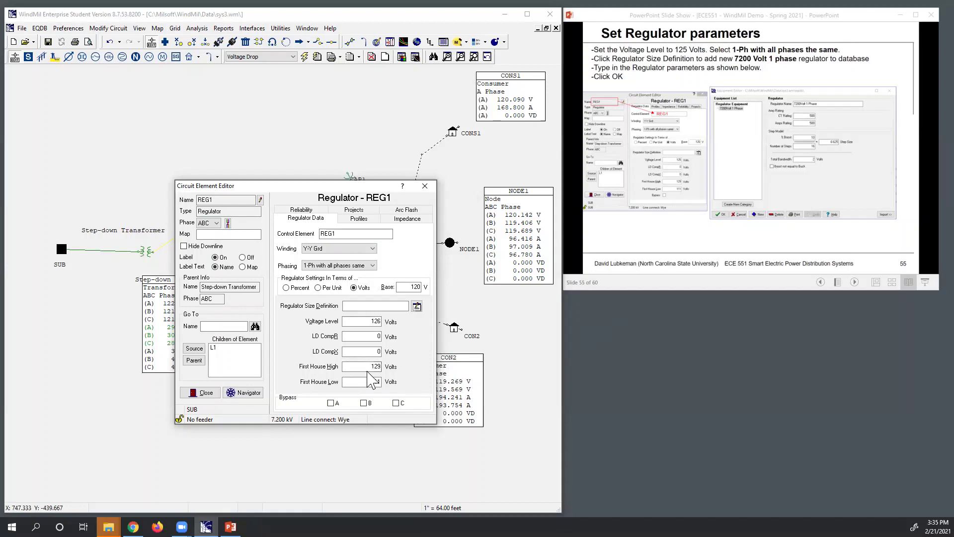
left_click(372, 321)
key("Delete")
key("Delete")
key("Delete")
type("125")
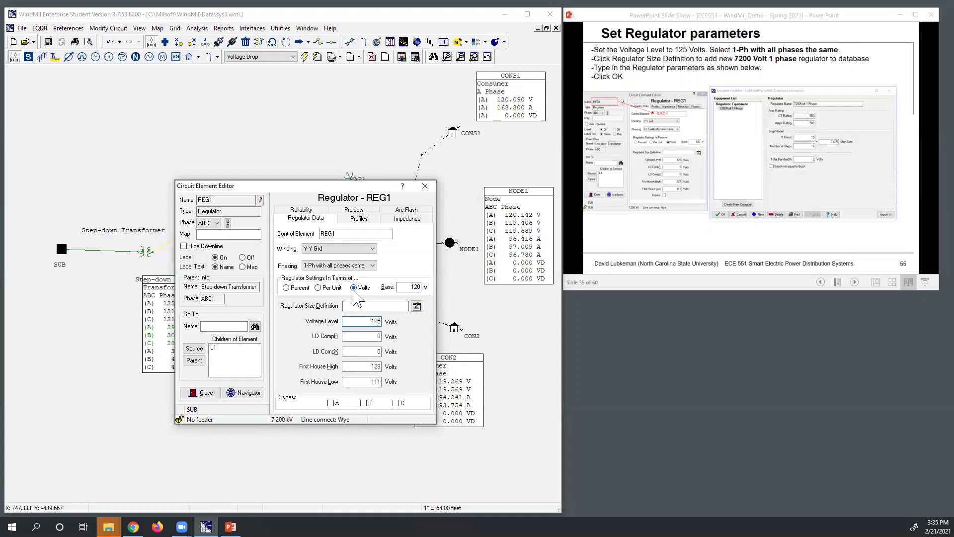
Step: Create a new regulator size definition named '7200Volt 1 Phase'
left_click(417, 307)
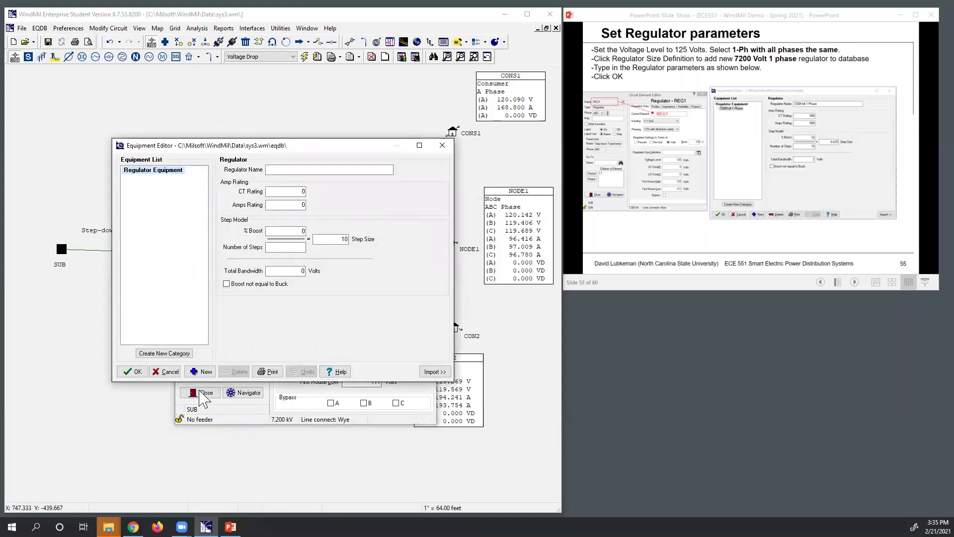
left_click(206, 377)
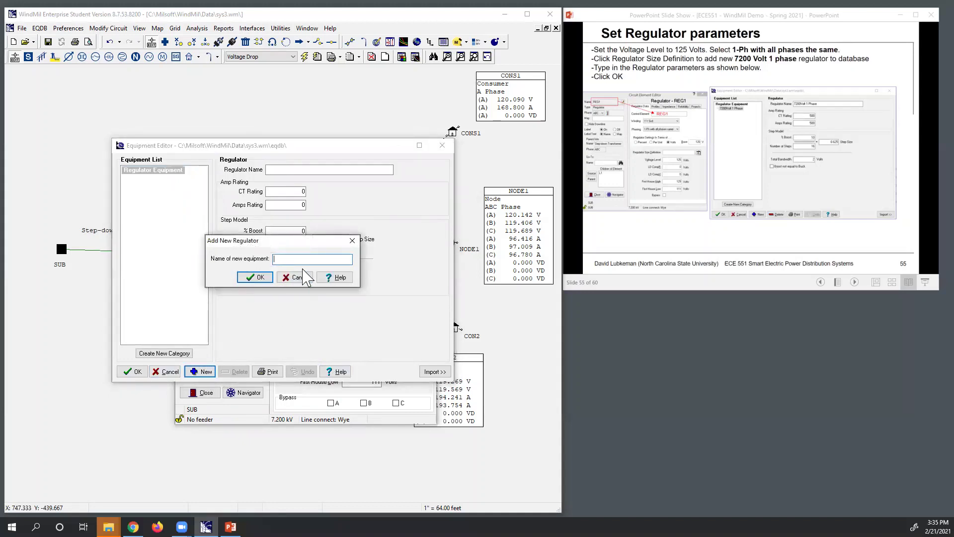
type("7200Volt 1 Phase")
left_click(261, 277)
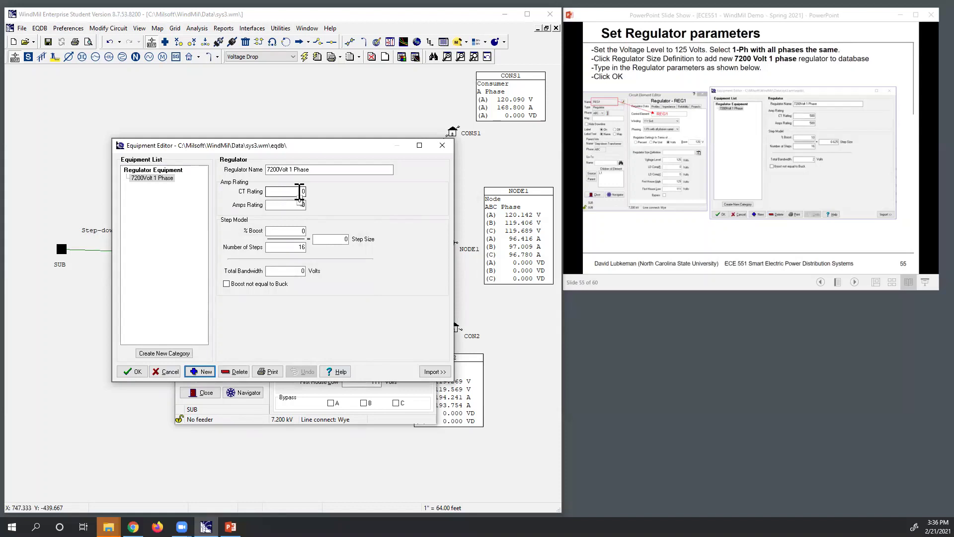
Step: Give it CT 500, Amps 500, 10% boost (0.625 step), 2 V bandwidth, and assign it to REG1
double_click(301, 191)
type("500")
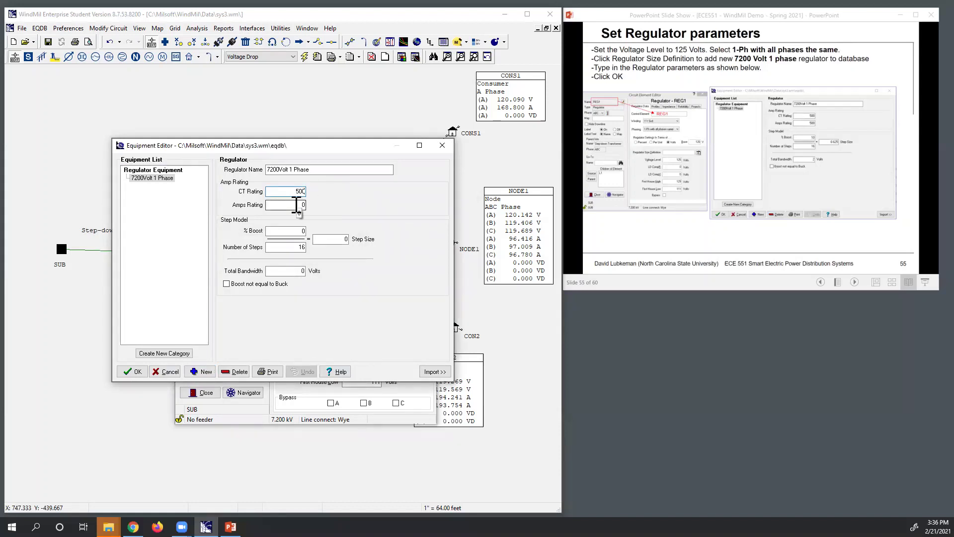
double_click(300, 205)
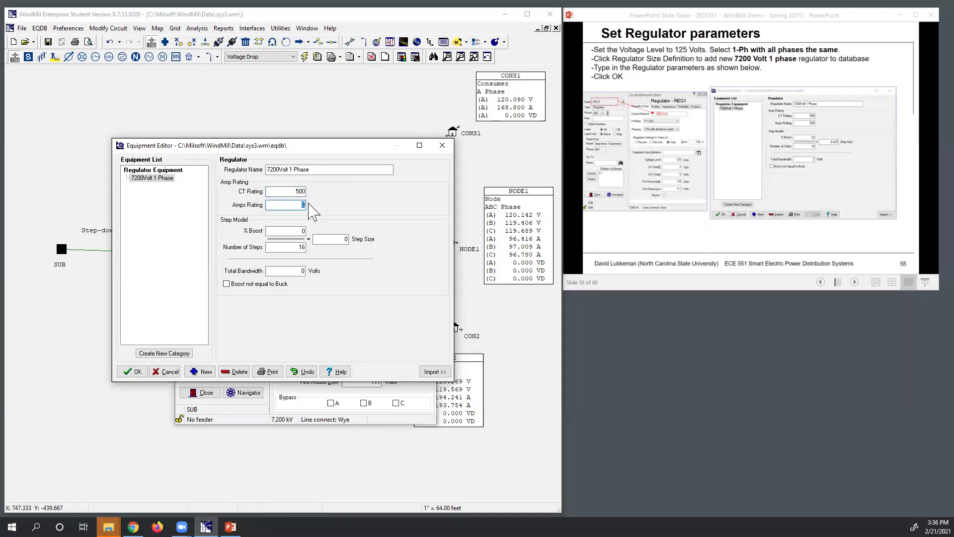
type("500")
left_click(298, 230)
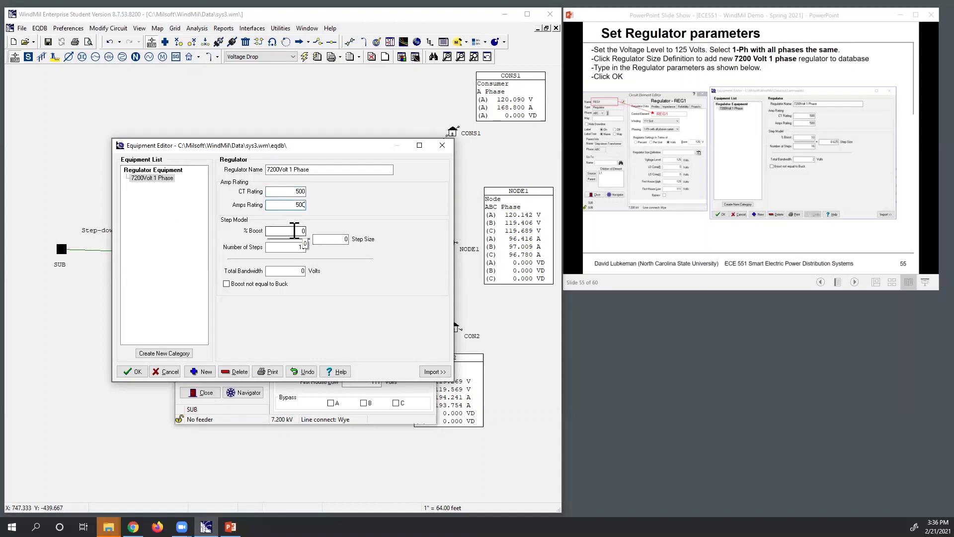
type("10")
left_click(338, 239)
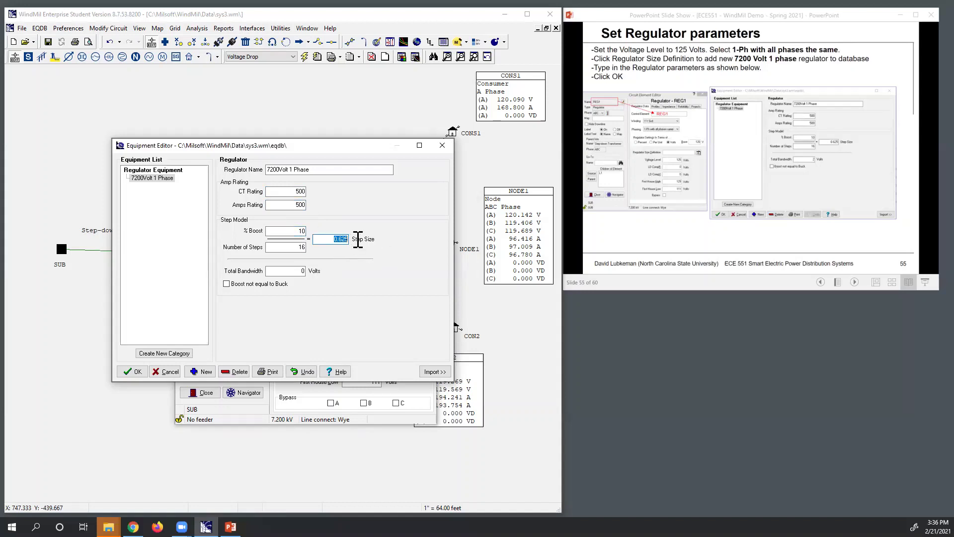
left_click(298, 271)
type("2")
left_click(134, 372)
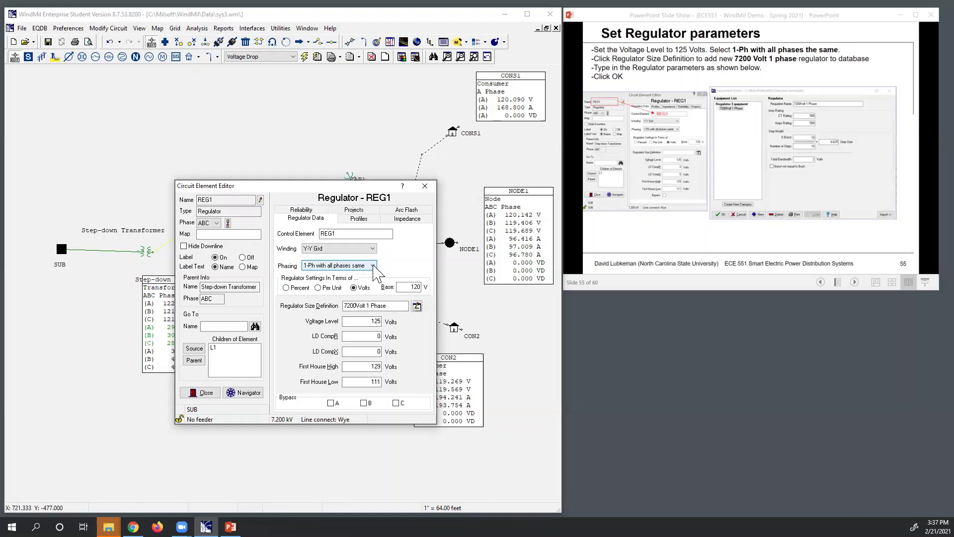
left_click(374, 266)
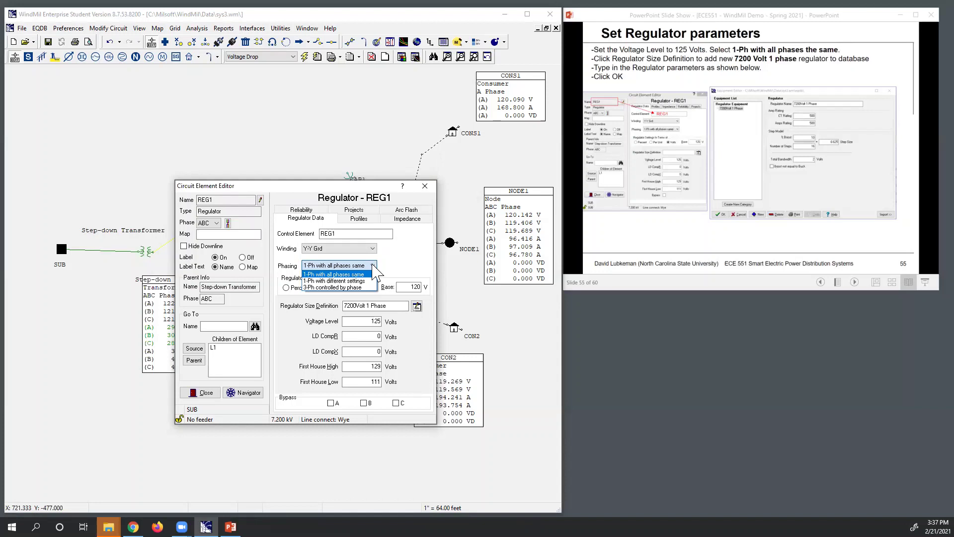
left_click(374, 270)
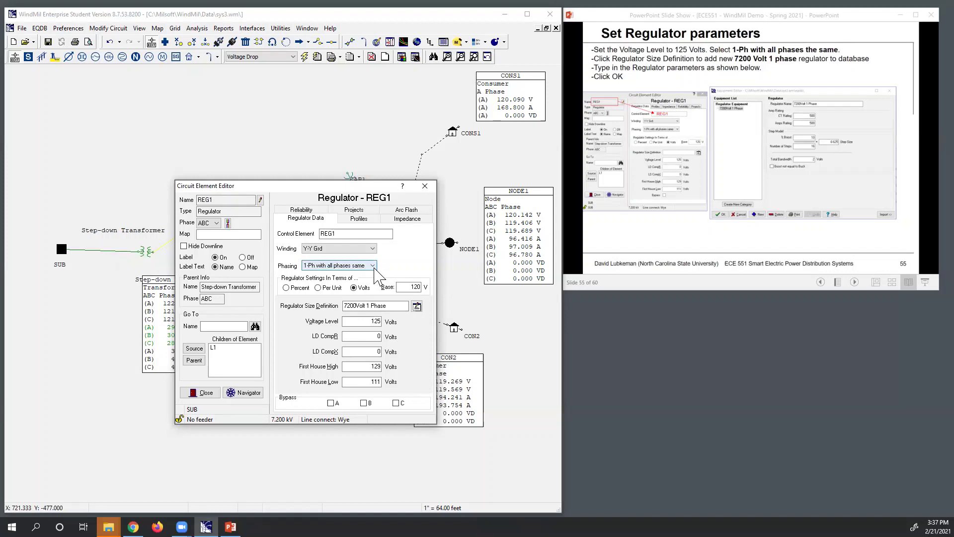
left_click(373, 266)
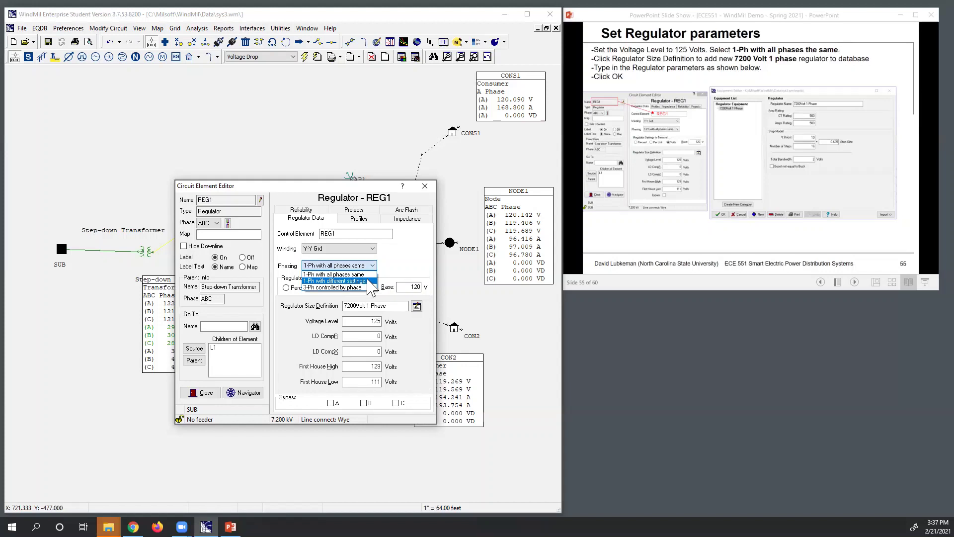
left_click(405, 267)
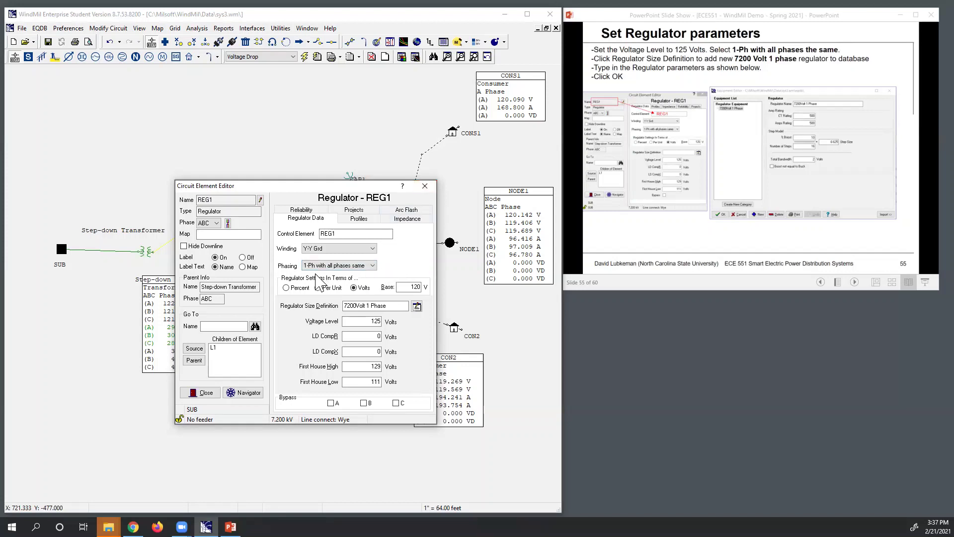
Step: Keep REG1's phasing at '1-Ph with all phases same' at 125 V and close its editor
left_click(372, 266)
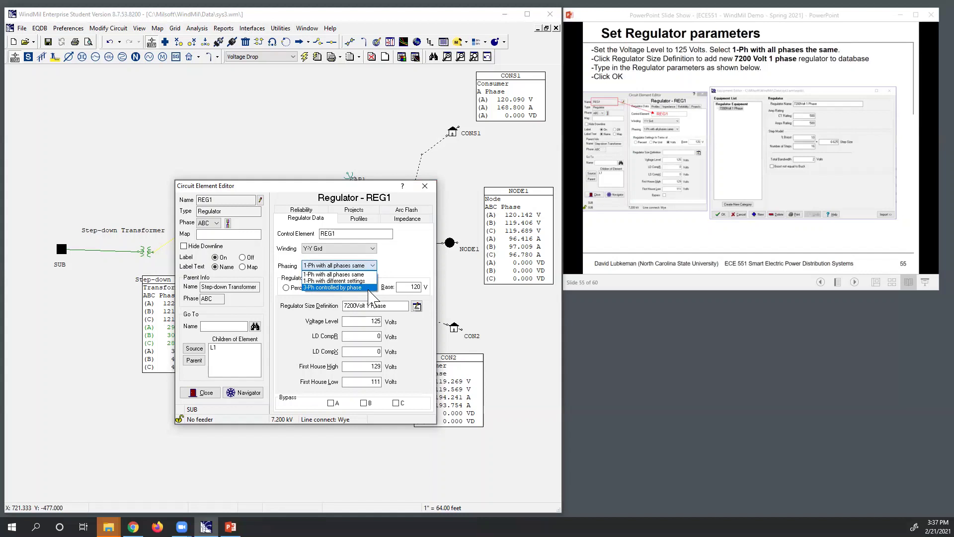
left_click(410, 269)
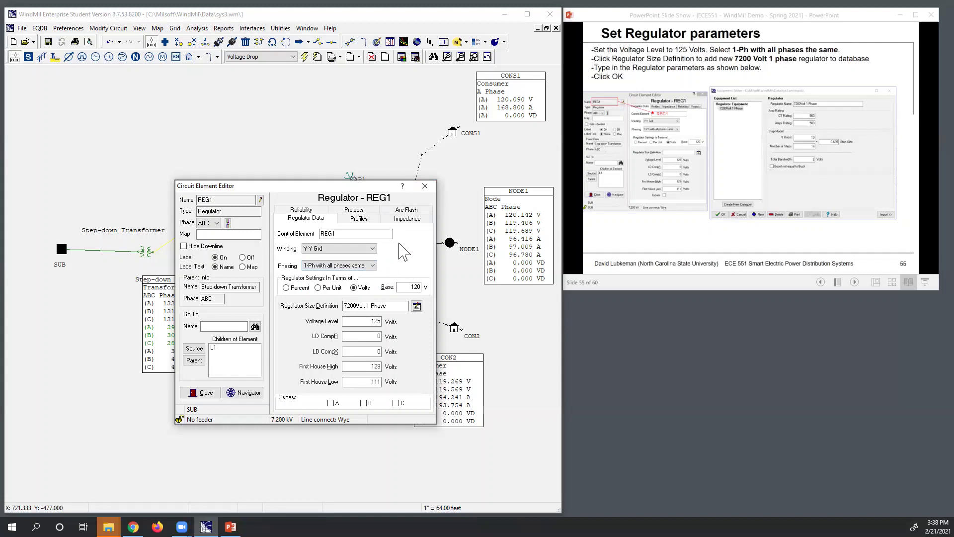
left_click(202, 394)
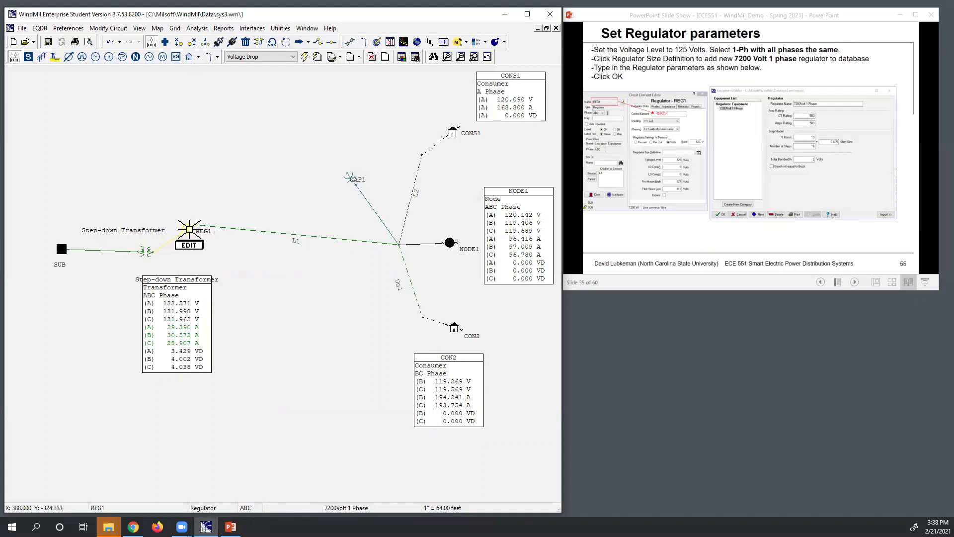
Step: Add a calculated data box for REG1 and place it above the regulator
right_click(187, 228)
left_click(207, 232)
left_click_drag(233, 256, 236, 144)
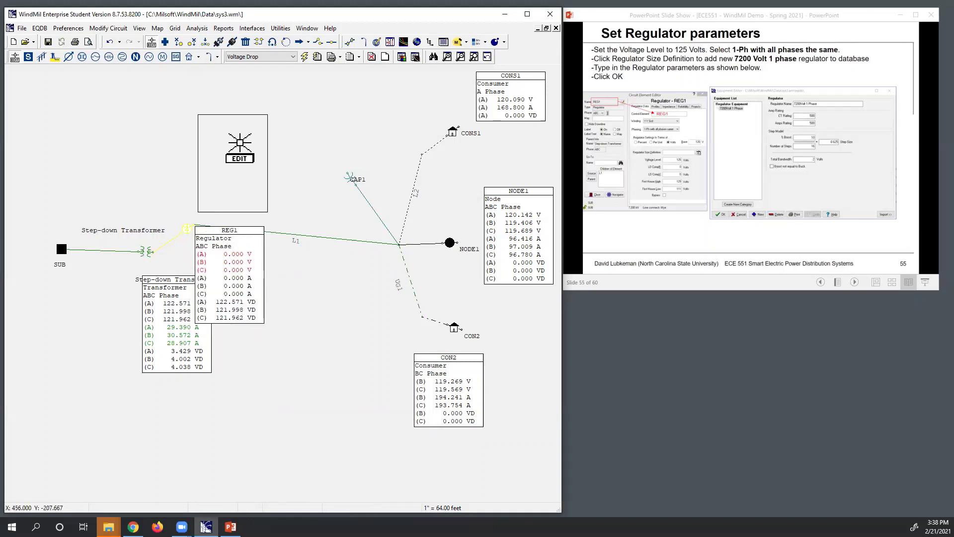
Step: Rerun the voltage drop and check the SUB line, step-down transformer and REG1 results
left_click(686, 245)
left_click(686, 246)
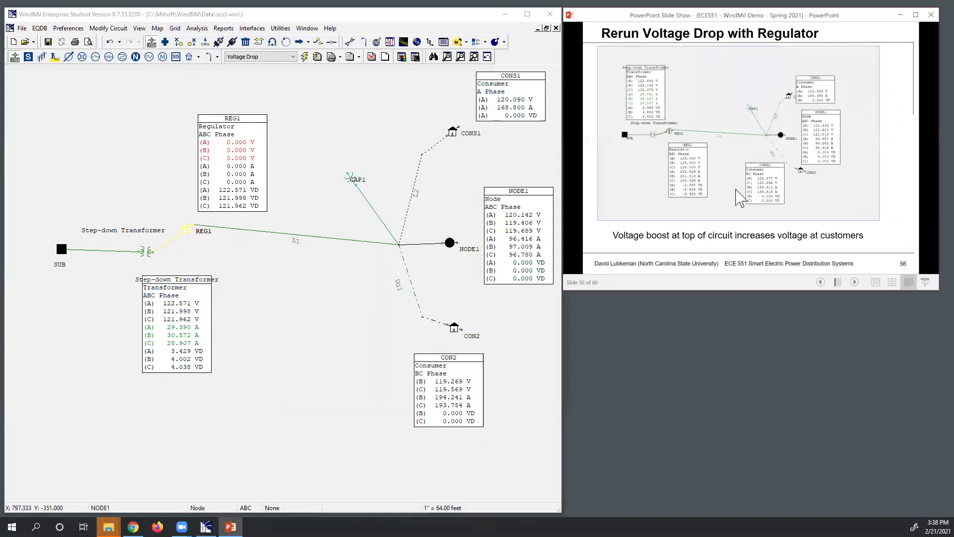
left_click(303, 57)
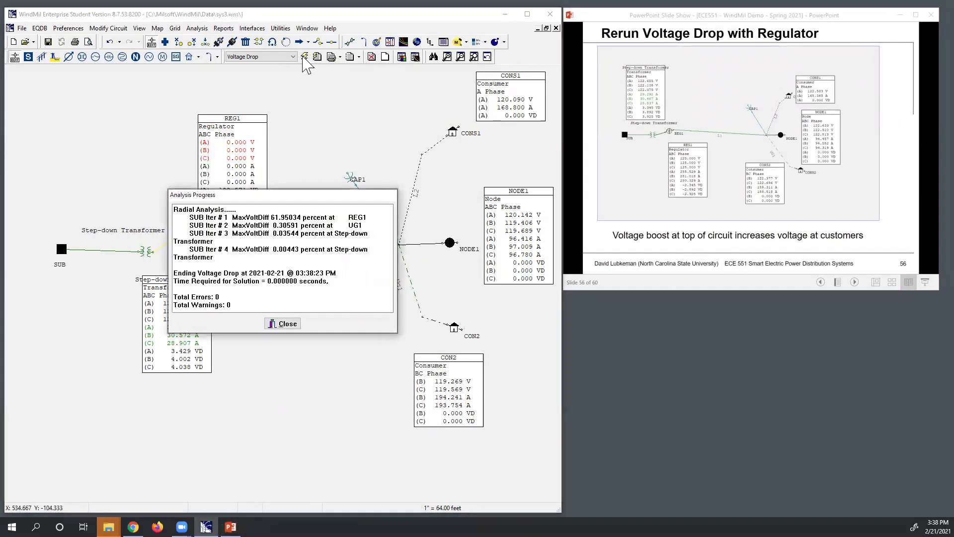
left_click(285, 324)
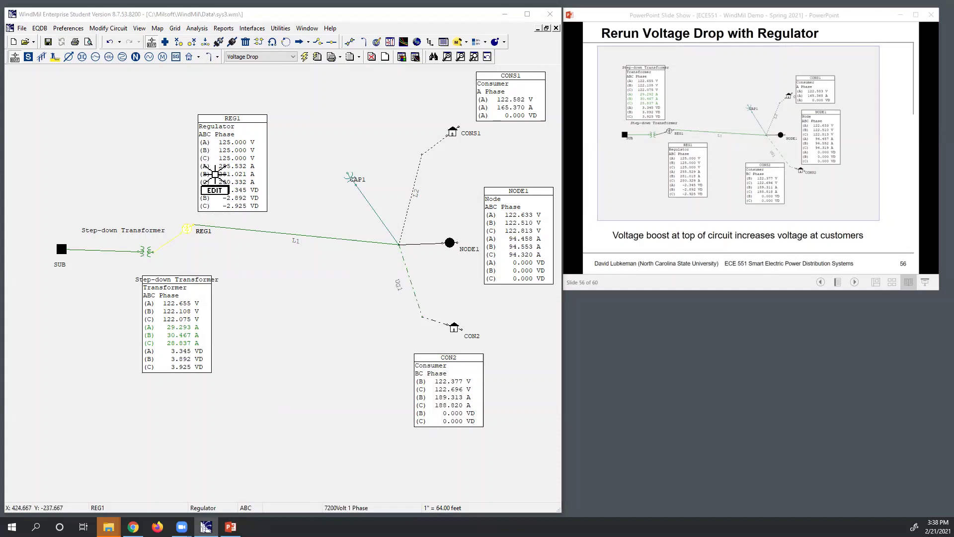
left_click(144, 252)
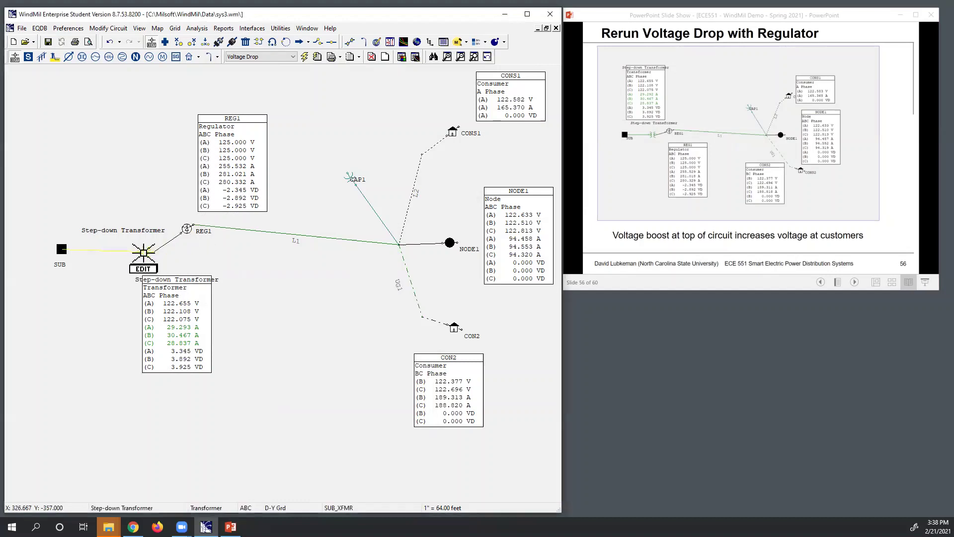
left_click(212, 319)
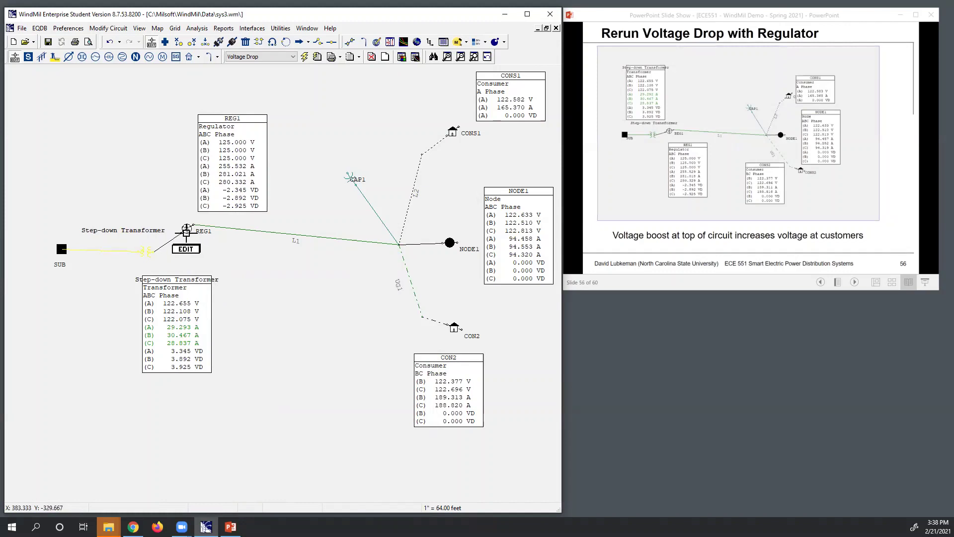
left_click(211, 162)
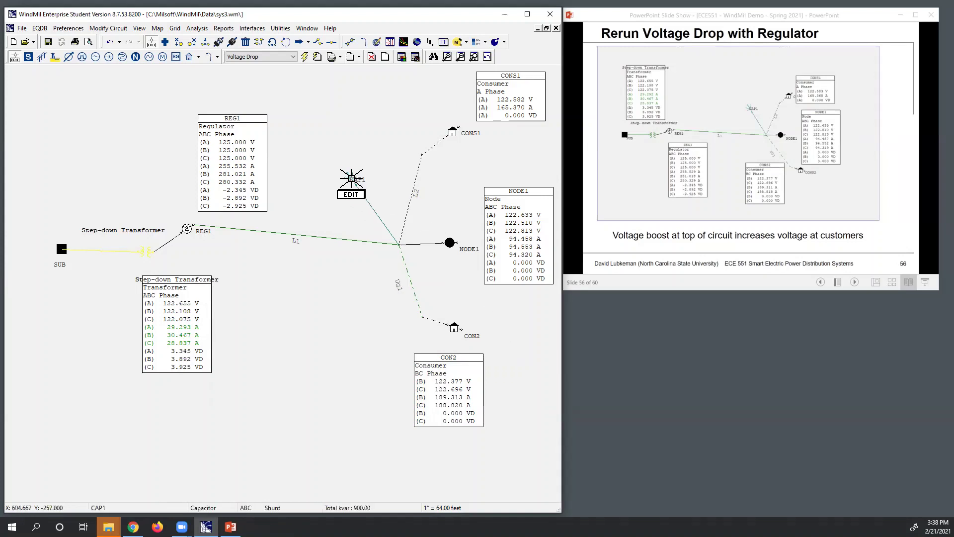
Step: Set capacitor CAP1's switching status to Off in its editor
left_click(351, 179)
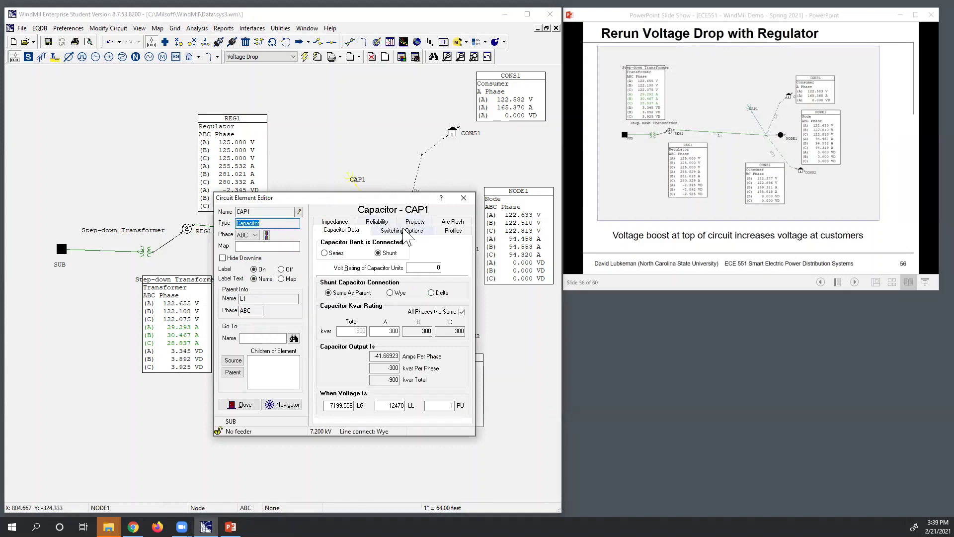
left_click(402, 230)
left_click(438, 256)
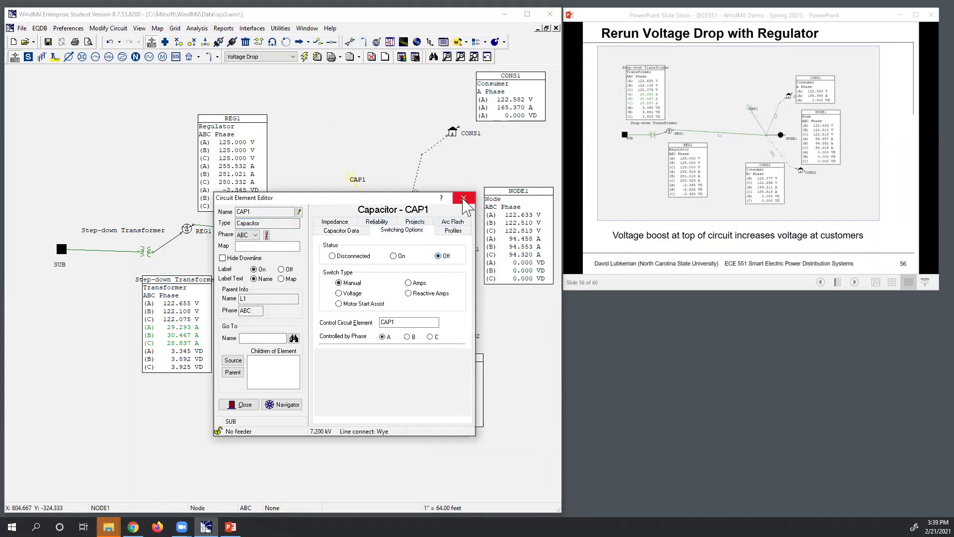
left_click(464, 198)
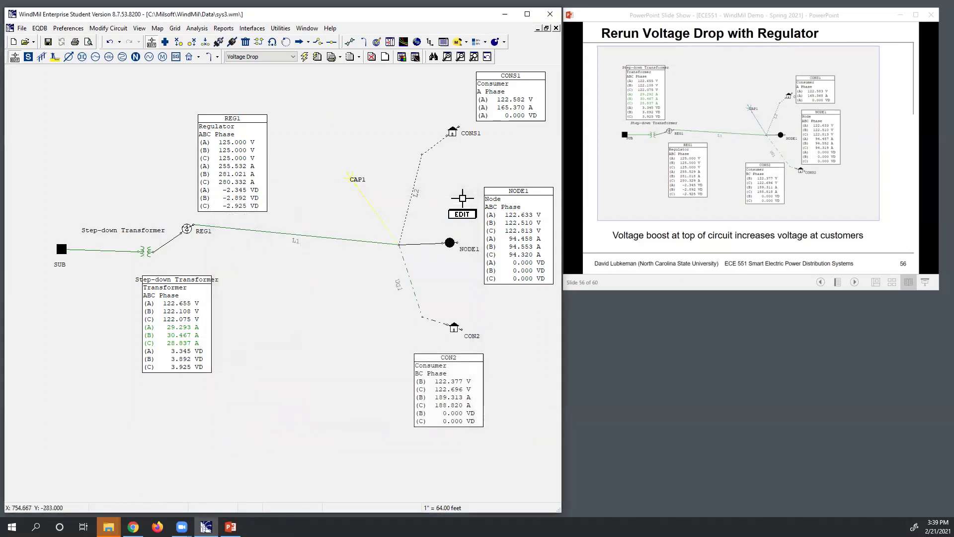
Step: Recalculate the voltage drop so NODE1 phase A reads 122.110 V, then advance to the voltage profile slide
left_click(304, 57)
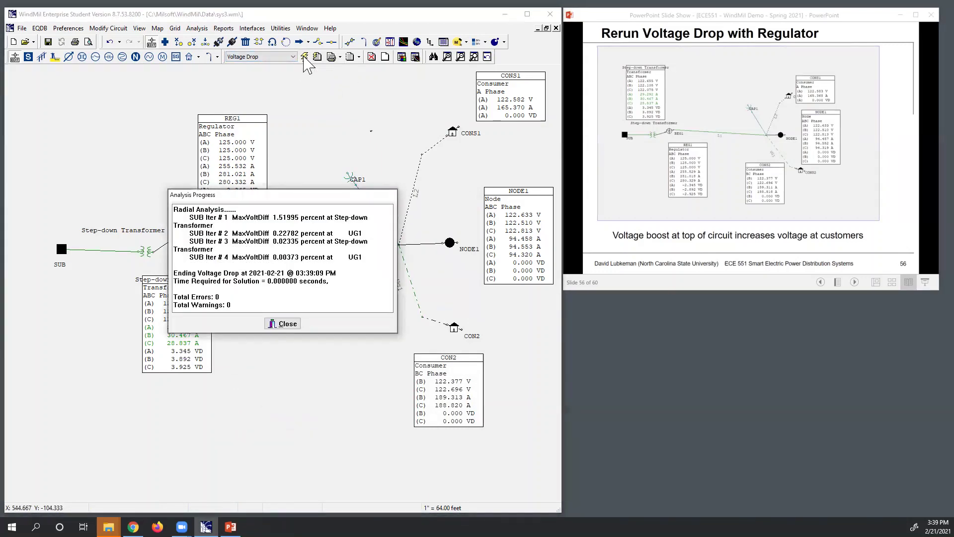
left_click(284, 324)
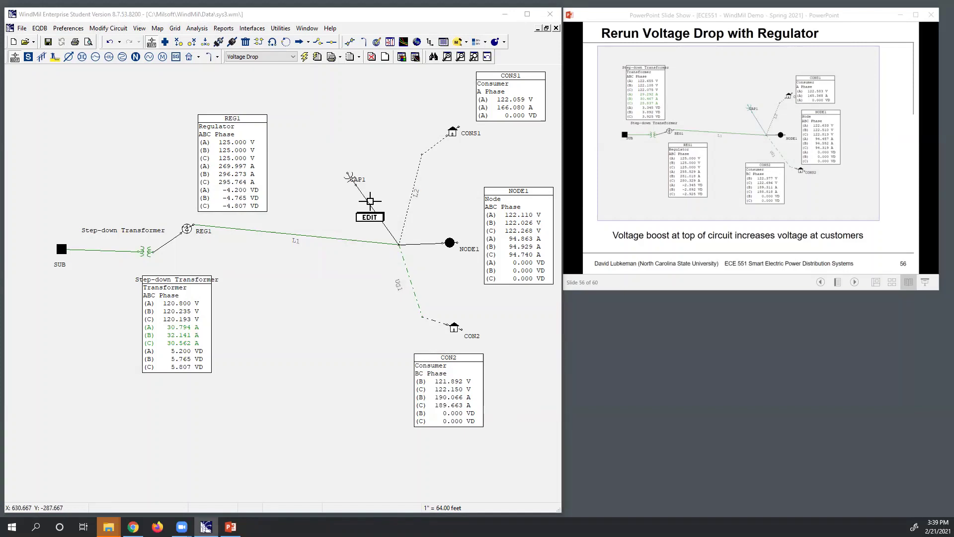
left_click(749, 145)
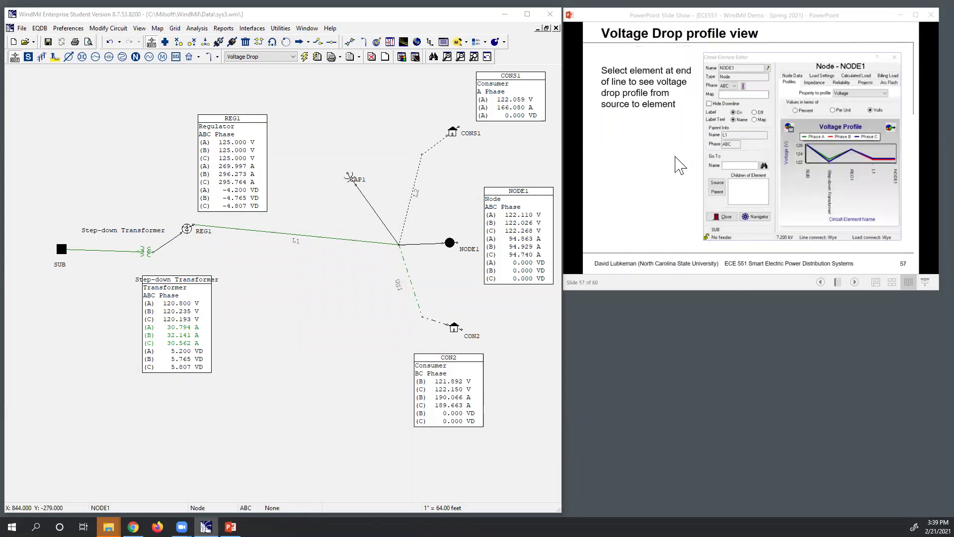
Step: Switch CAP1 on and recalculate: NODE1 phase A 122.633 V, transformer 122.655 V
left_click(353, 178)
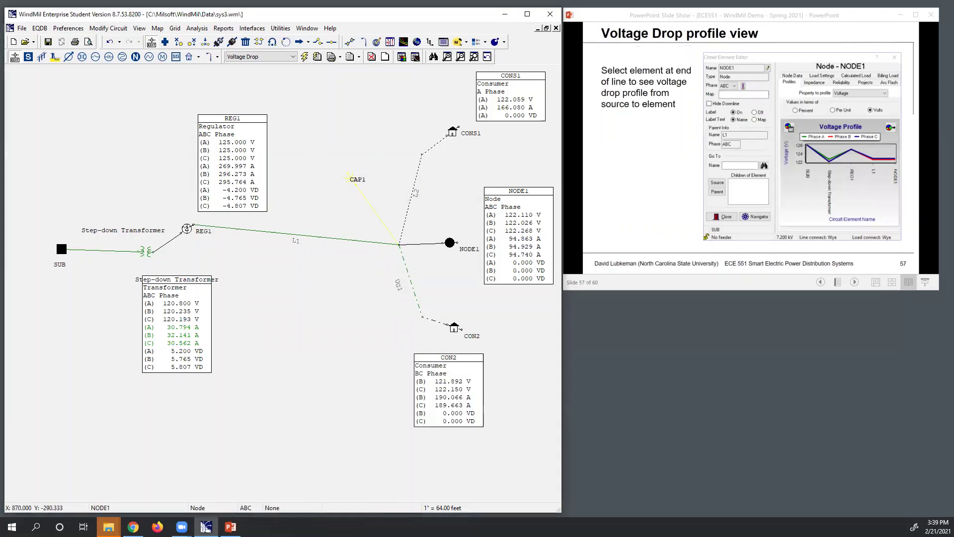
double_click(352, 178)
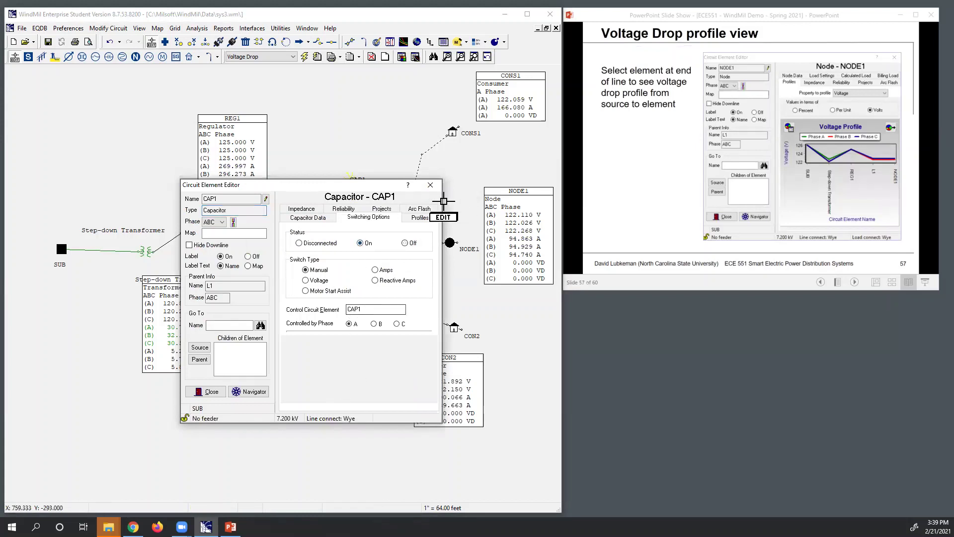
left_click(431, 185)
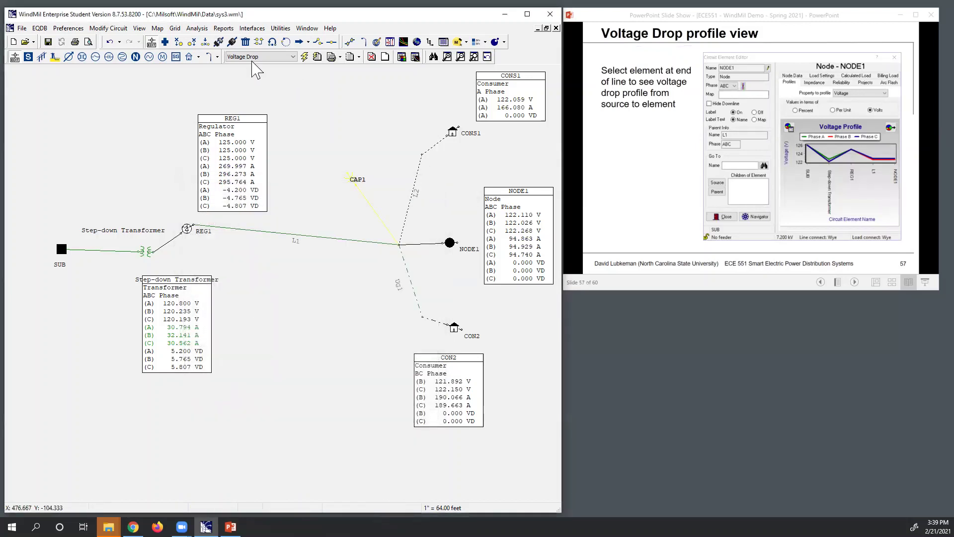
left_click(304, 56)
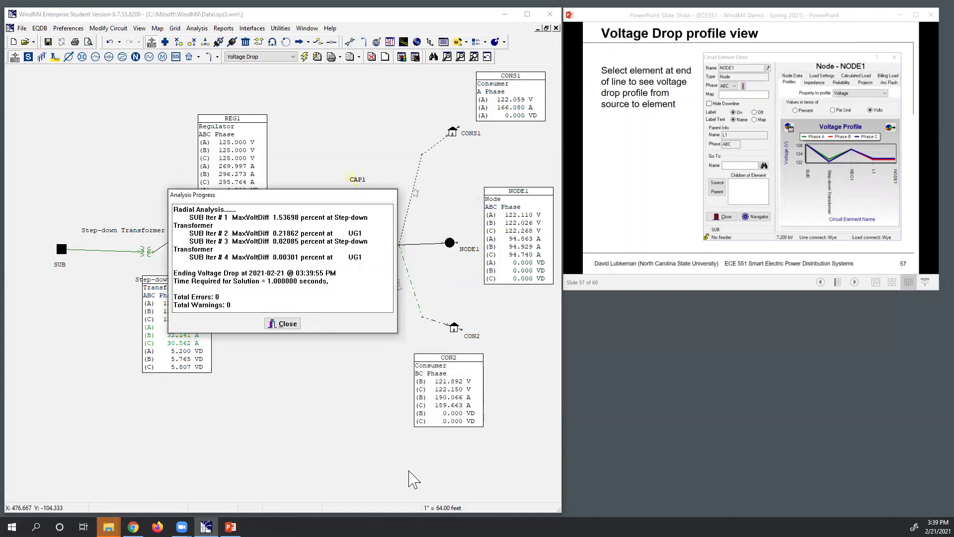
left_click(379, 421)
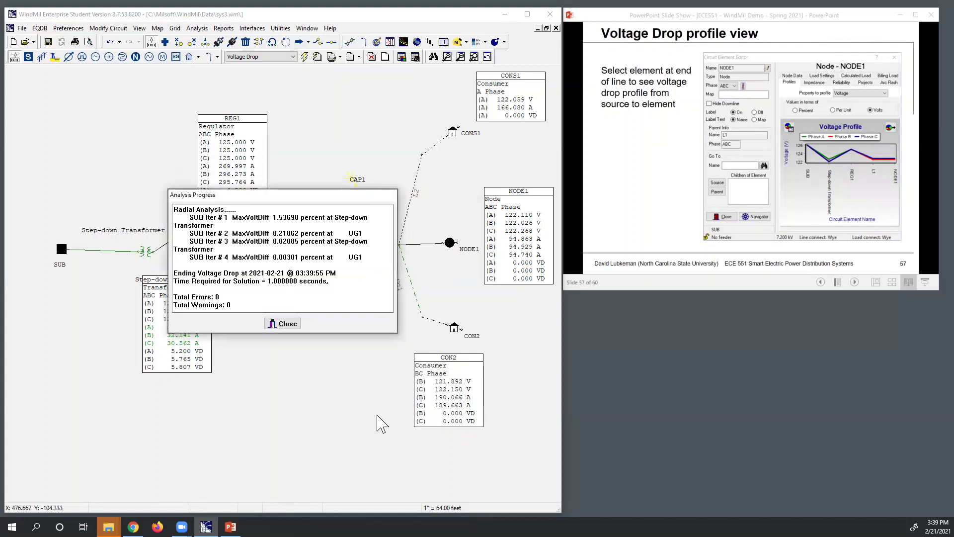
left_click(284, 324)
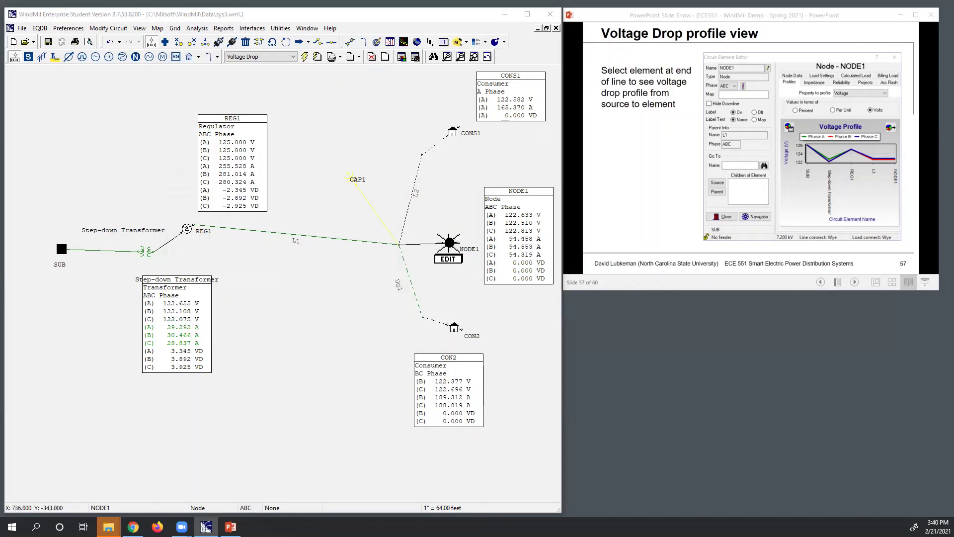
right_click(449, 244)
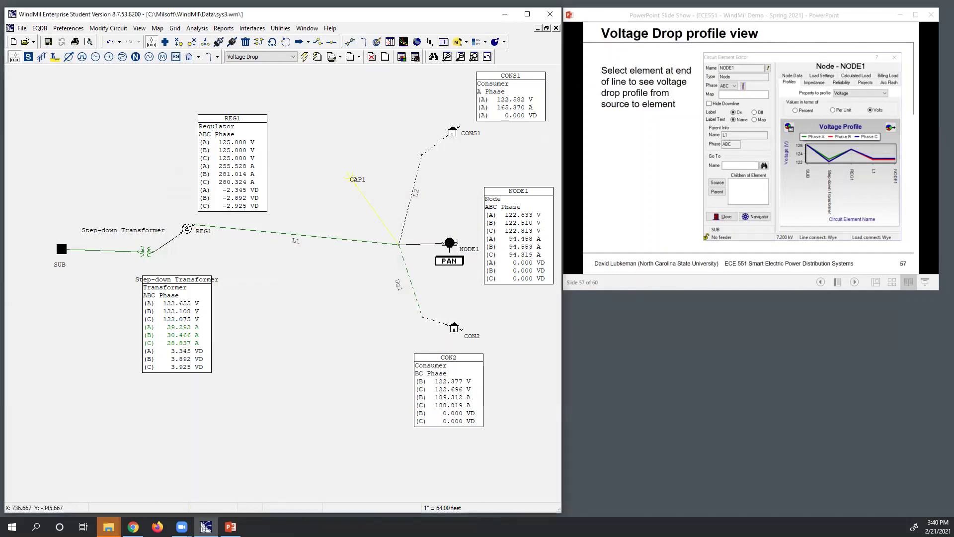
left_click(450, 244)
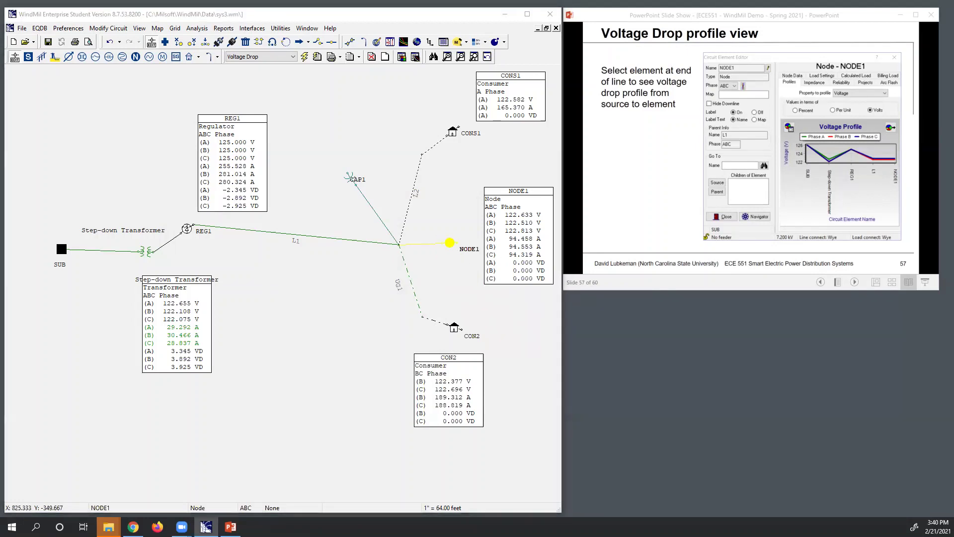
double_click(450, 242)
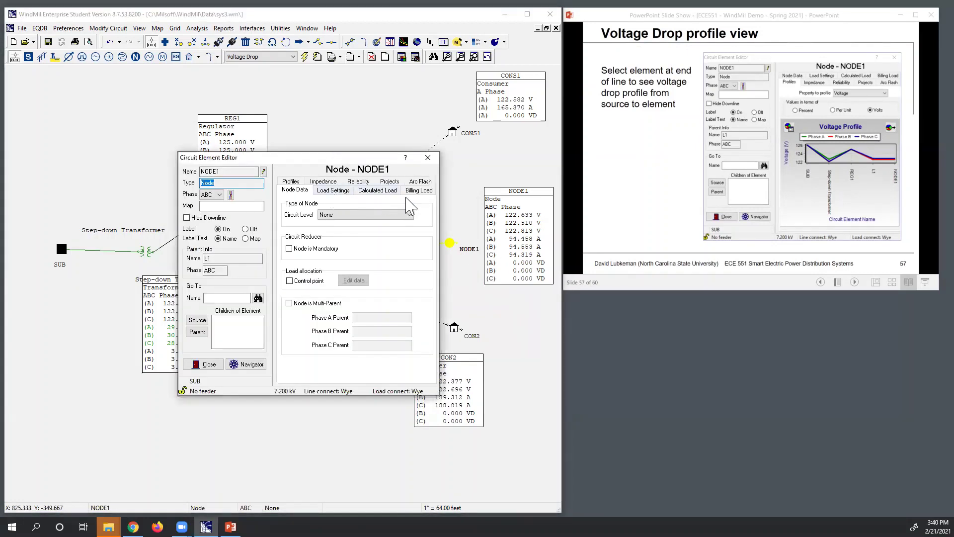
left_click(292, 181)
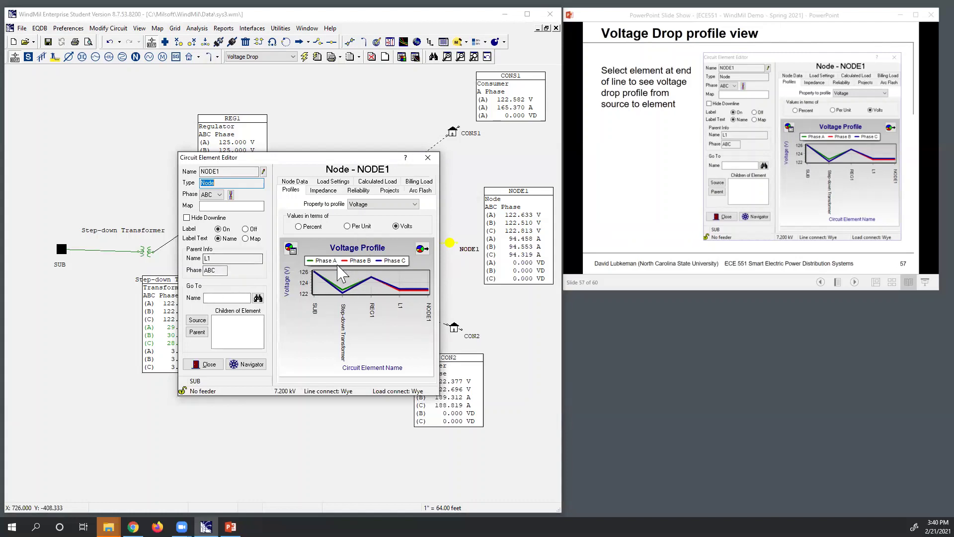
left_click(428, 158)
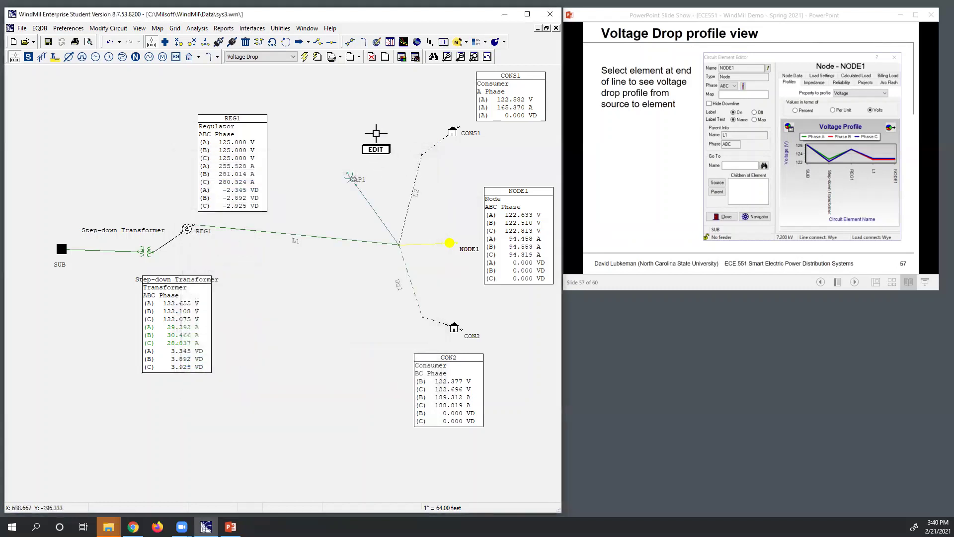
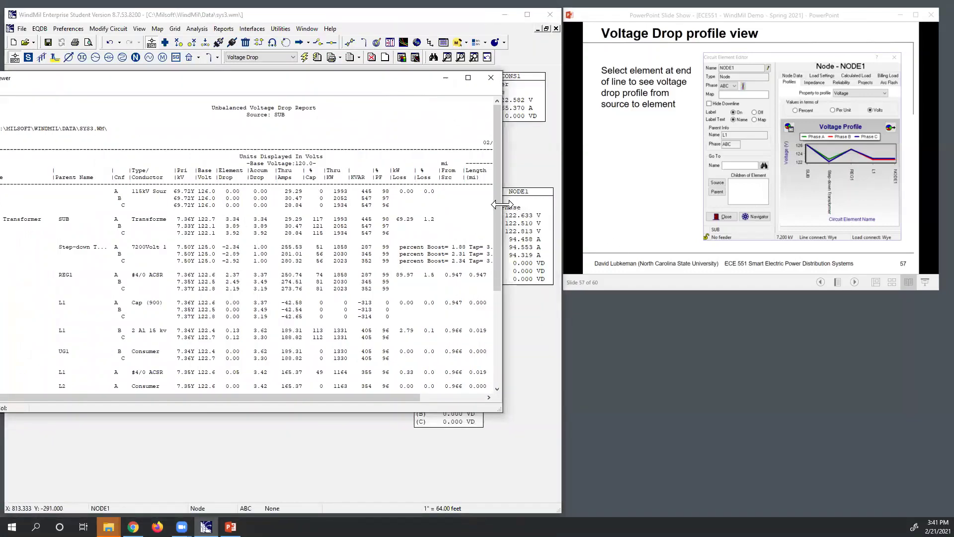
Step: Widen the Report Viewer window so more columns of the voltage drop report are visible
left_click_drag(503, 203, 538, 205)
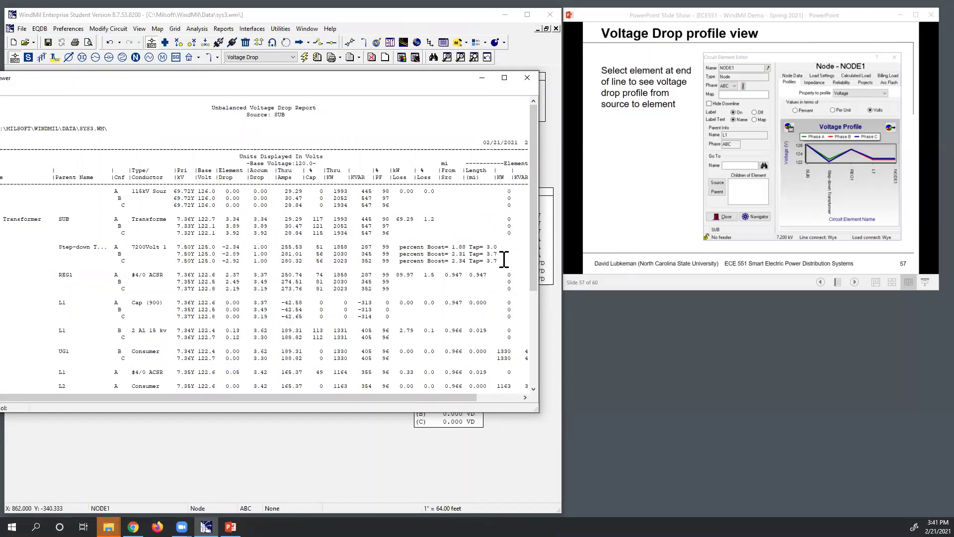
Step: Set the regulator model to Step in the voltage drop analysis options and rerun the analysis
left_click(527, 78)
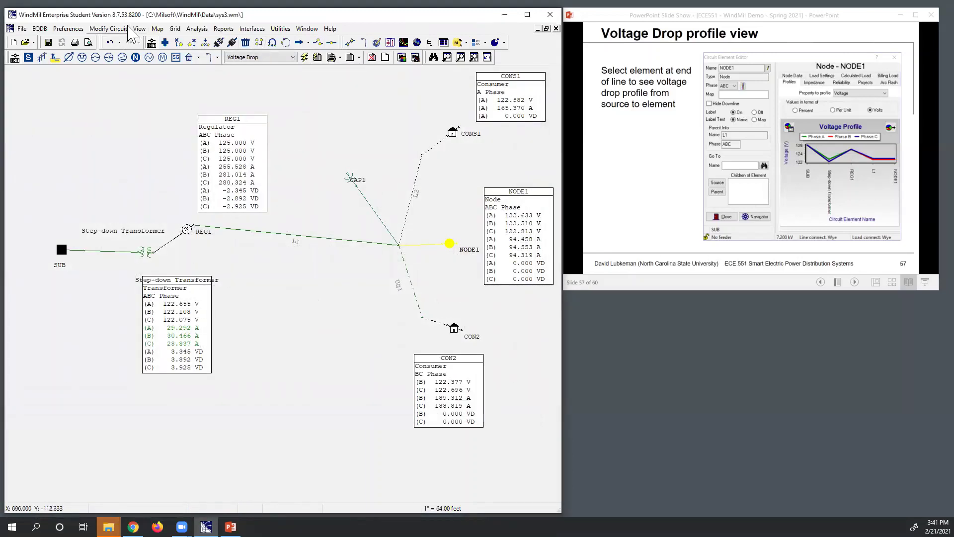
left_click(197, 28)
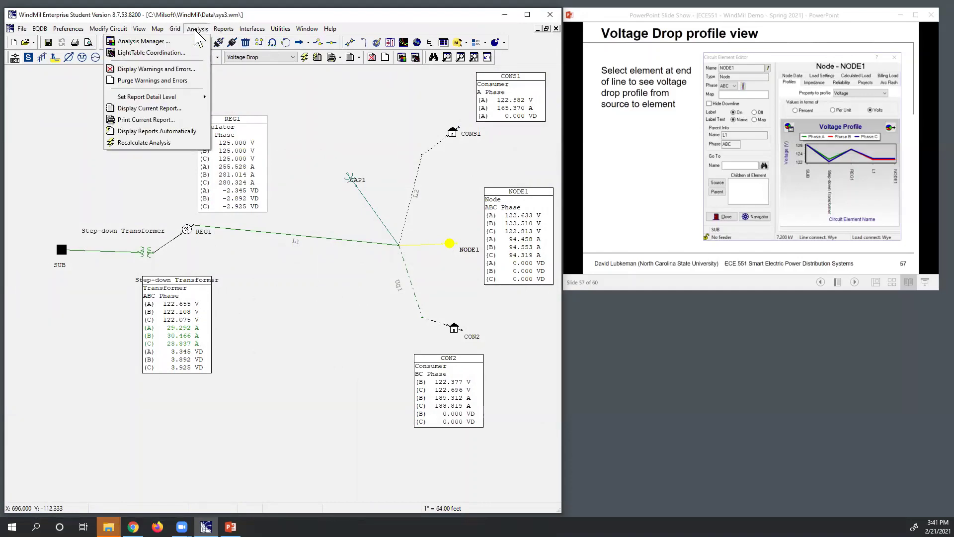
left_click(184, 41)
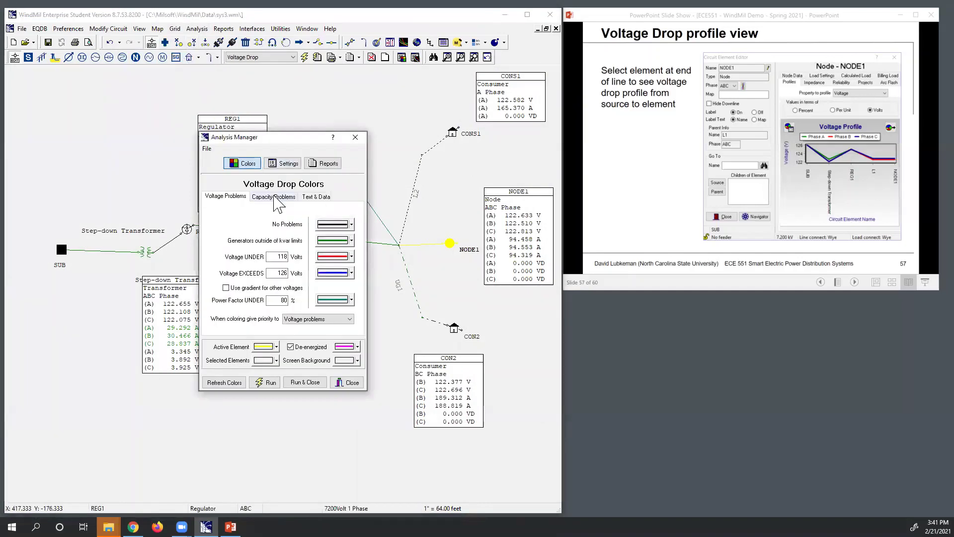
left_click(288, 164)
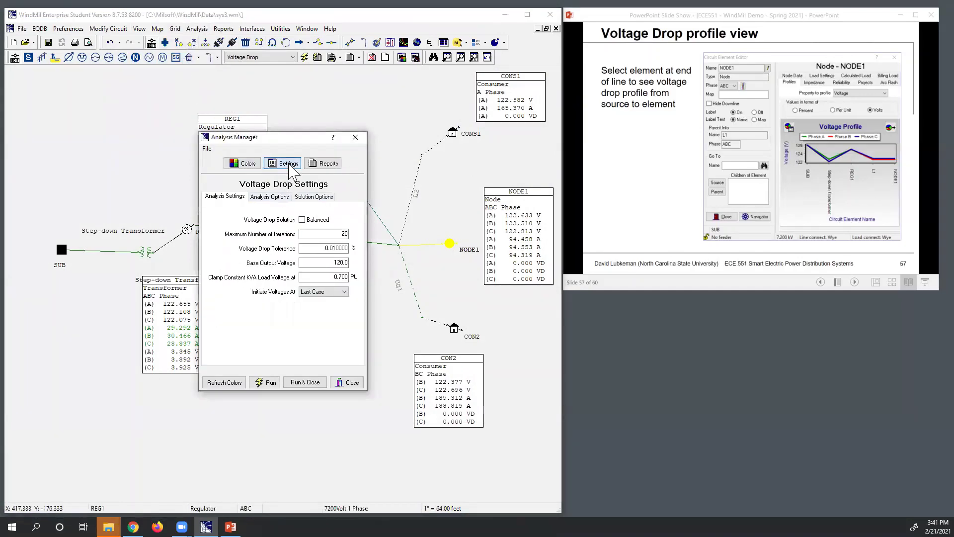
left_click(276, 196)
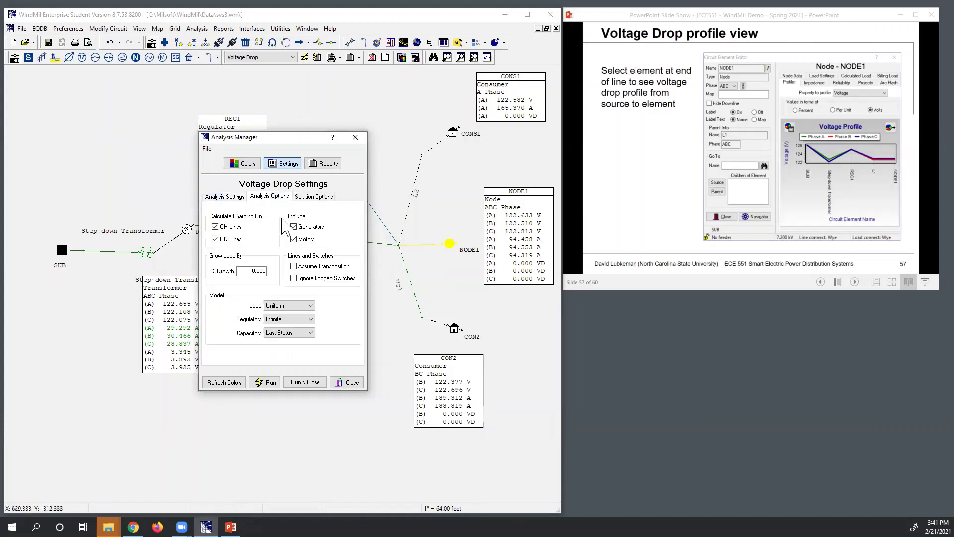
left_click(310, 319)
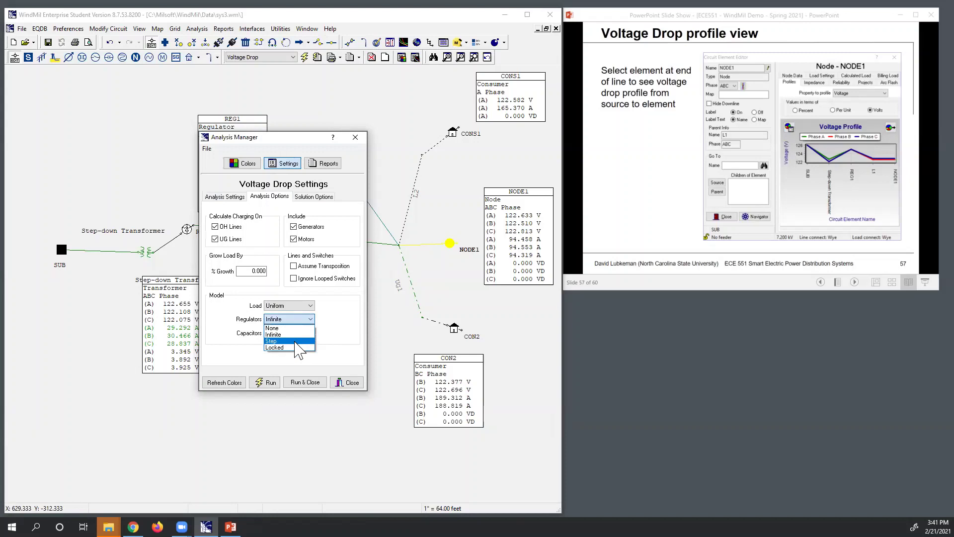
left_click(295, 341)
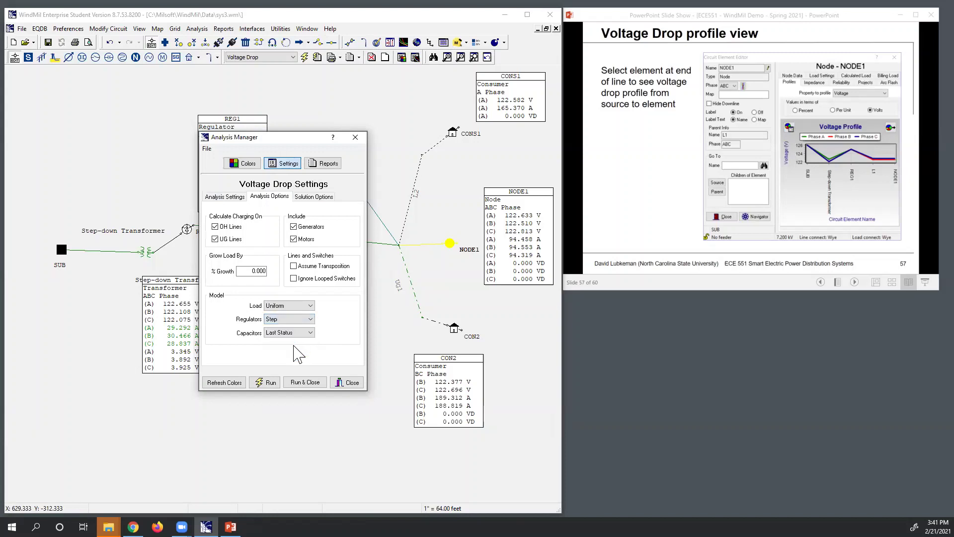
left_click(268, 382)
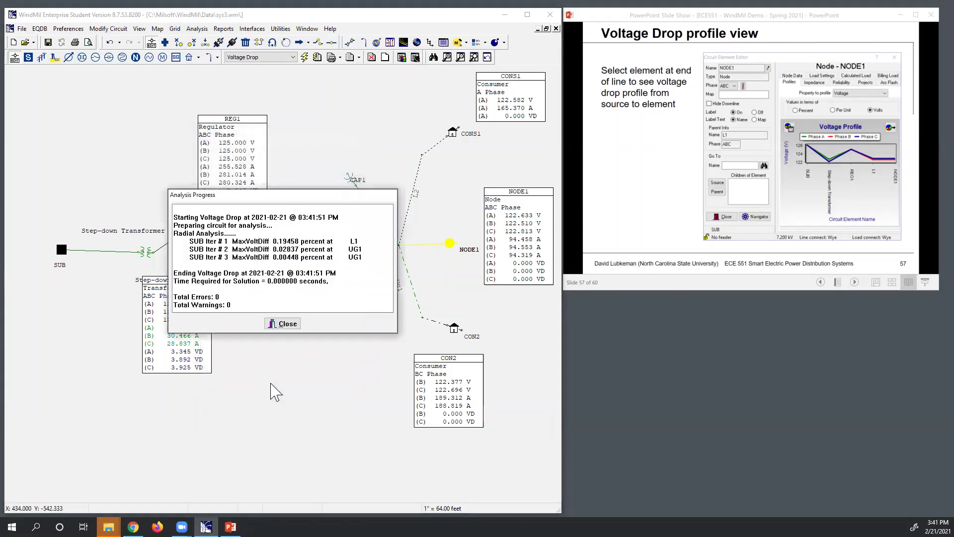
Step: Show the updated voltage drop report with Step regulator boosts of 1.88, 2.50 and 2.50 percent
left_click(290, 328)
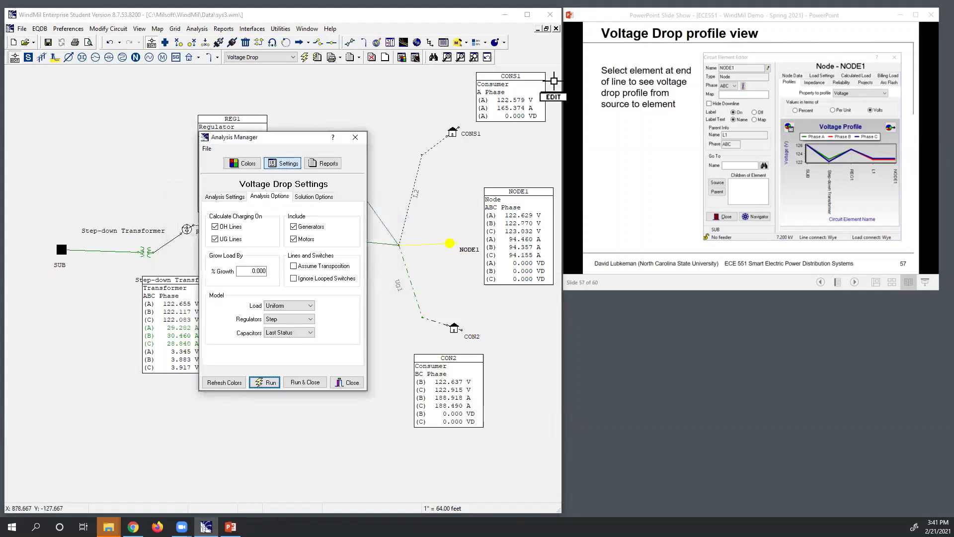
left_click(359, 137)
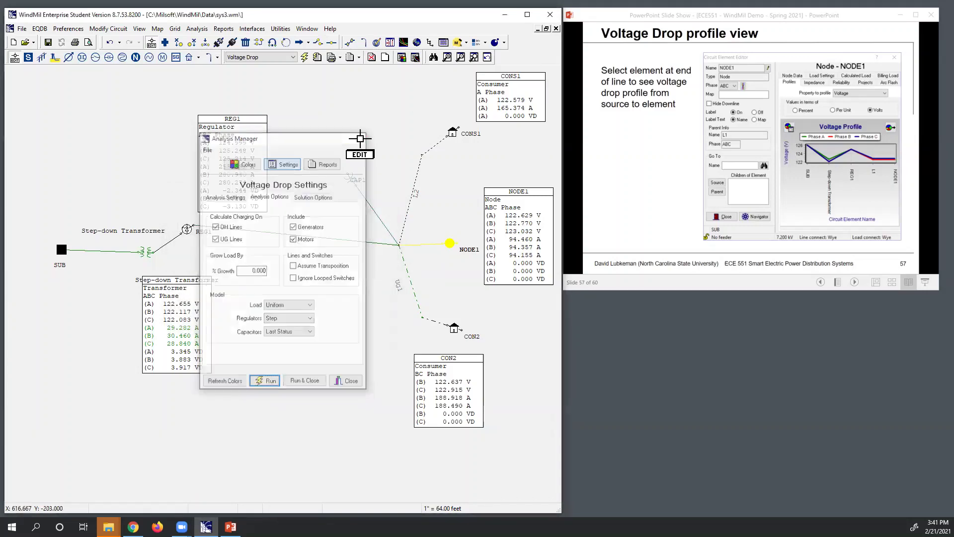
left_click(350, 57)
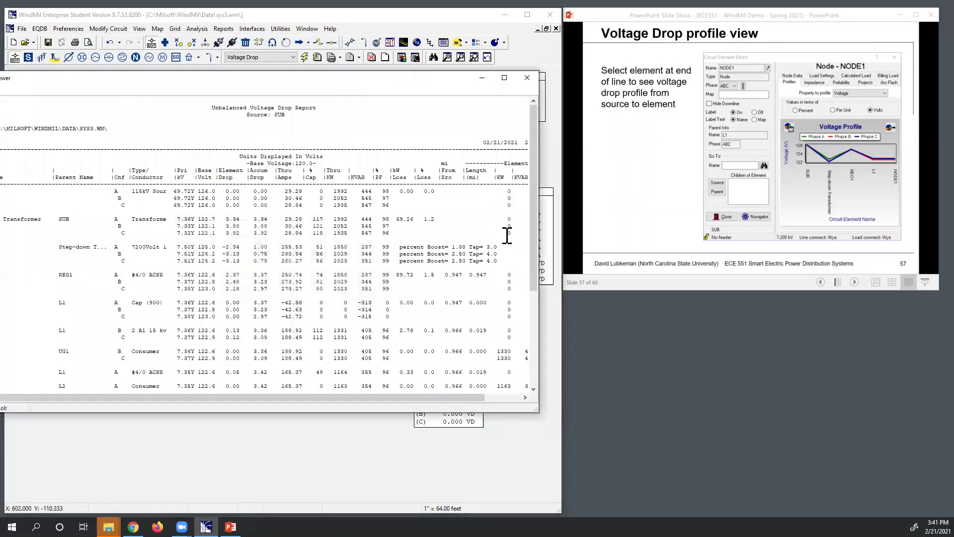